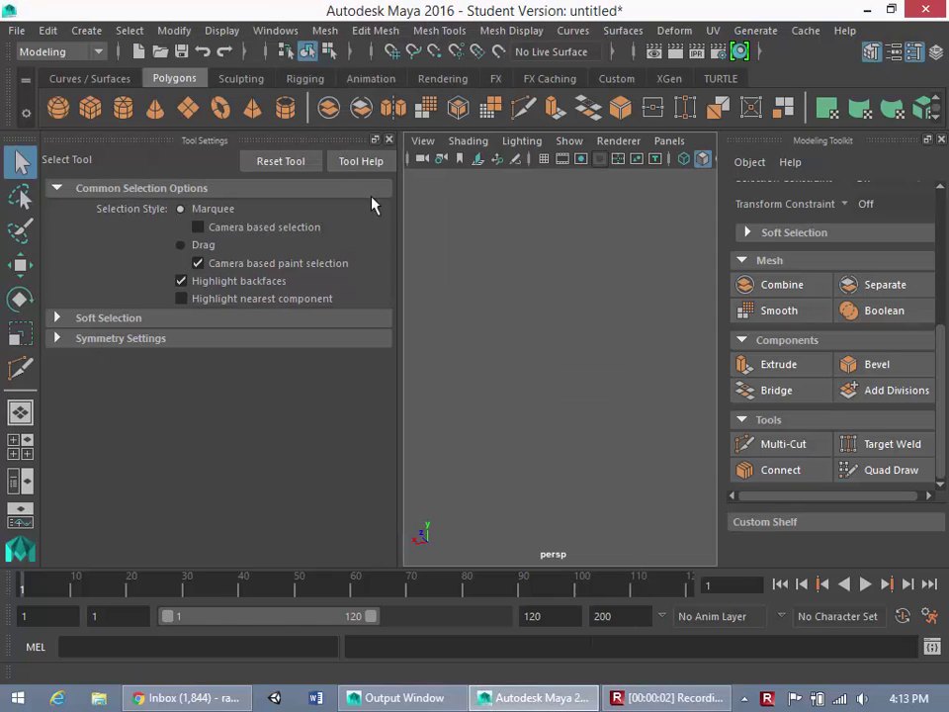
# Close the Tool Settings and Modeling Toolkit panels so the perspective view spans the full width.
pyautogui.click(390, 139)
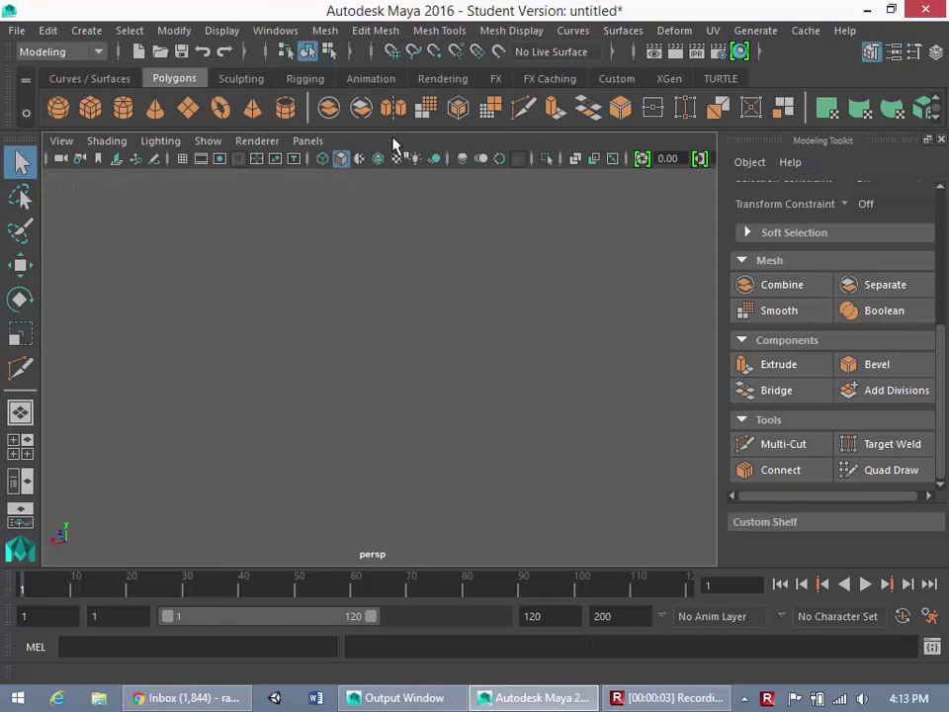
pyautogui.click(941, 141)
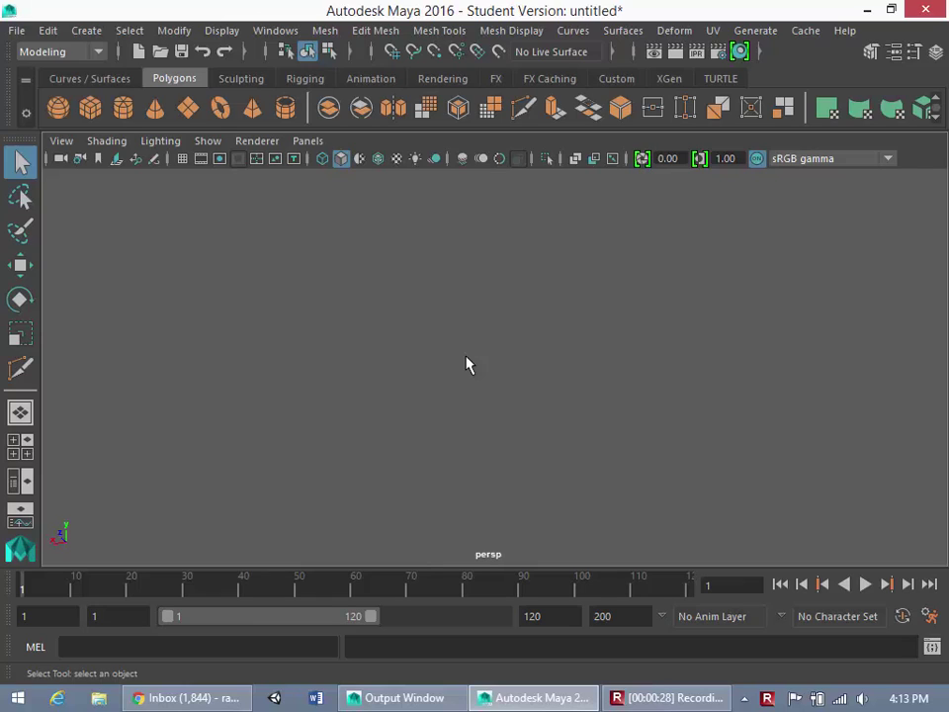
# Create additional polygon cubes and switch to the Move tool.
pyautogui.click(98, 112)
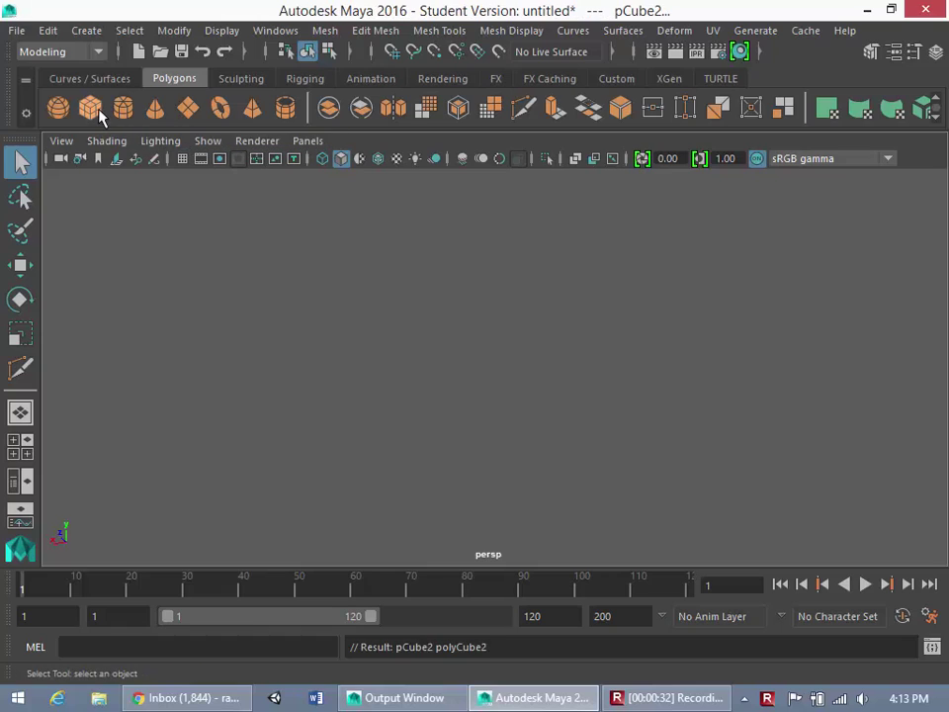
pyautogui.click(89, 110)
pyautogui.press('w')
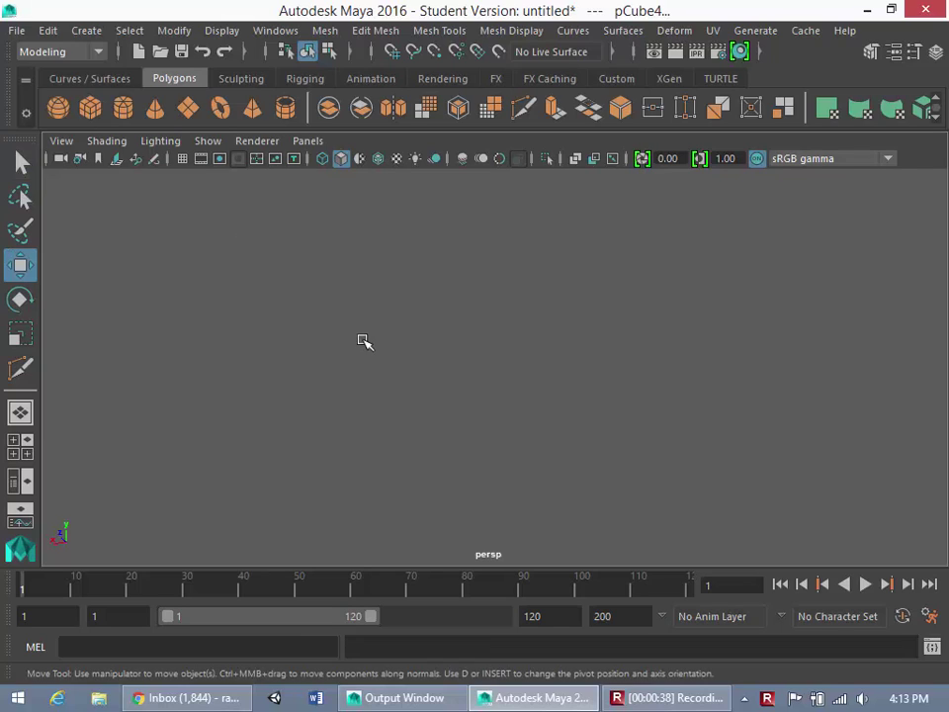
pyautogui.click(92, 111)
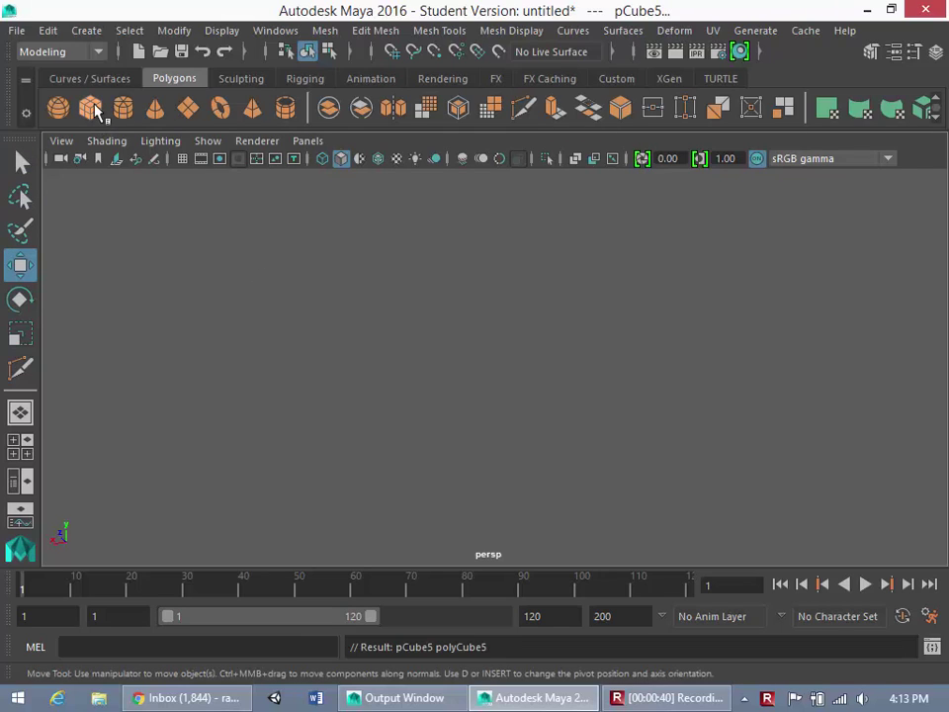
# Show the Outliner, select pCube4, then select pCube3 and frame the view on it.
pyautogui.click(19, 484)
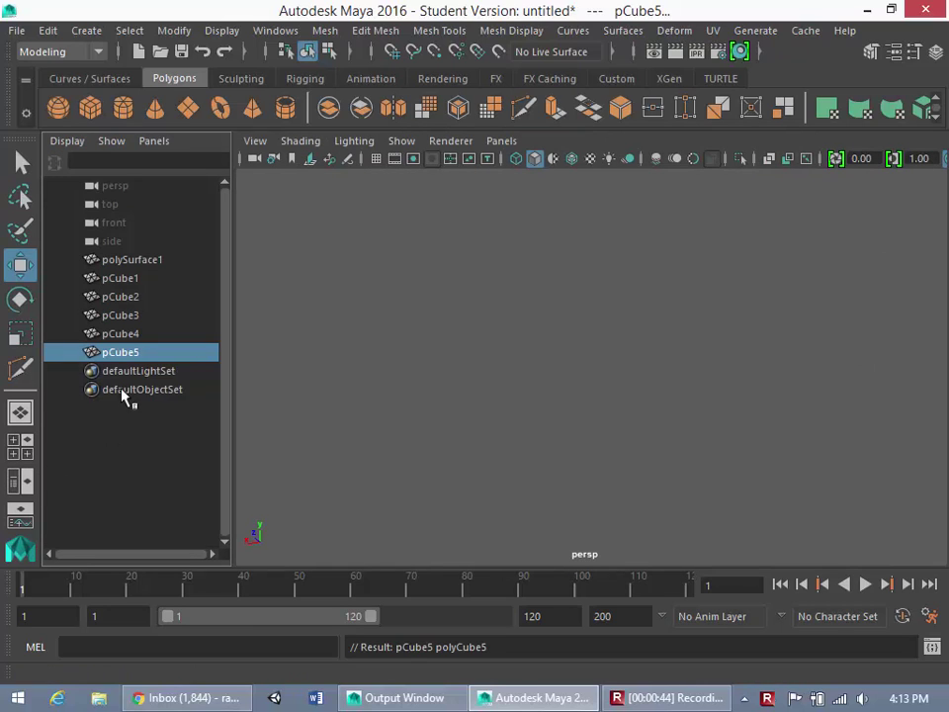
pyautogui.click(145, 334)
pyautogui.doubleClick(145, 334)
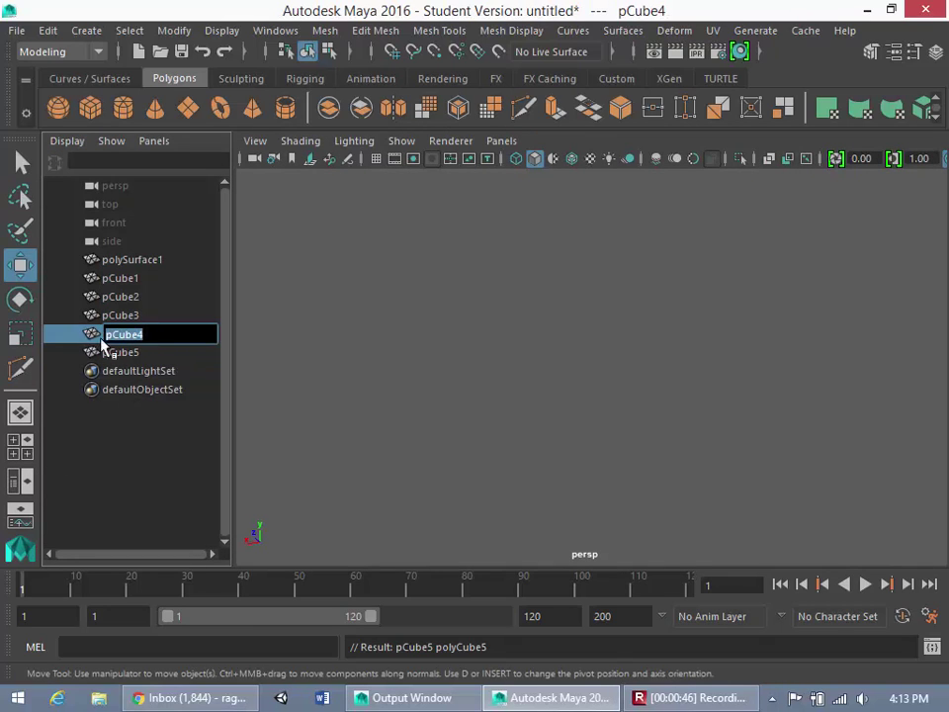
pyautogui.press('Escape')
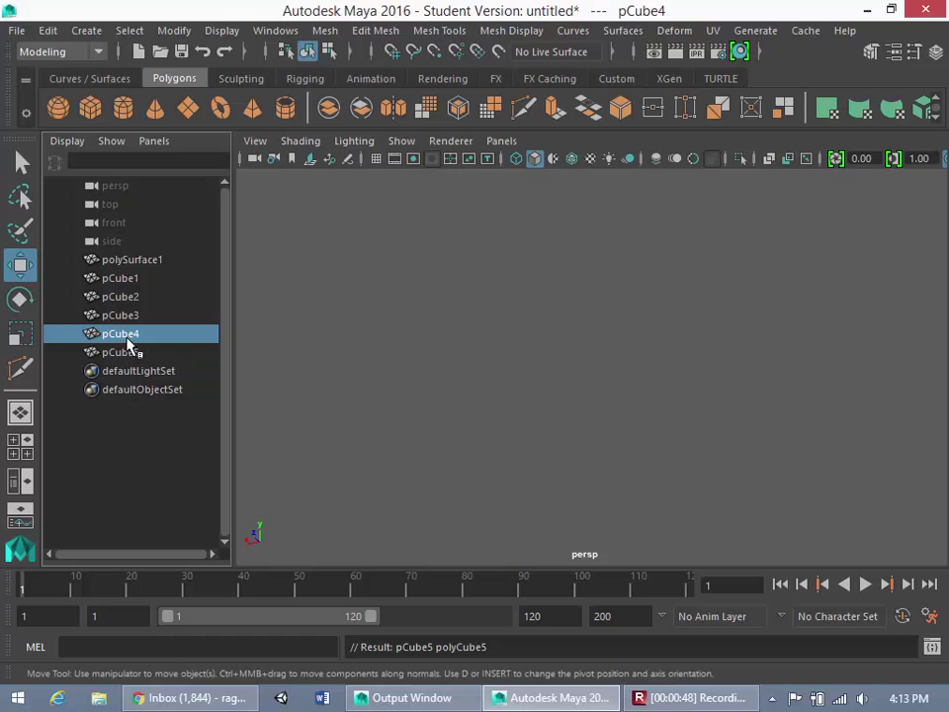
pyautogui.moveTo(135, 334); pyautogui.dragTo(142, 324, button='middle')
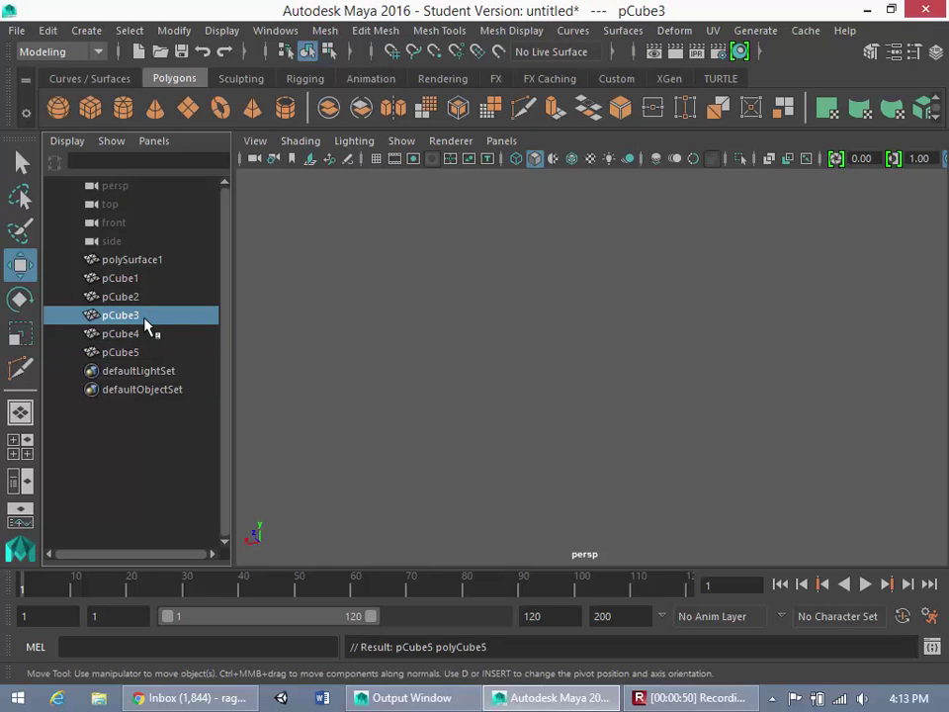
pyautogui.press('f')
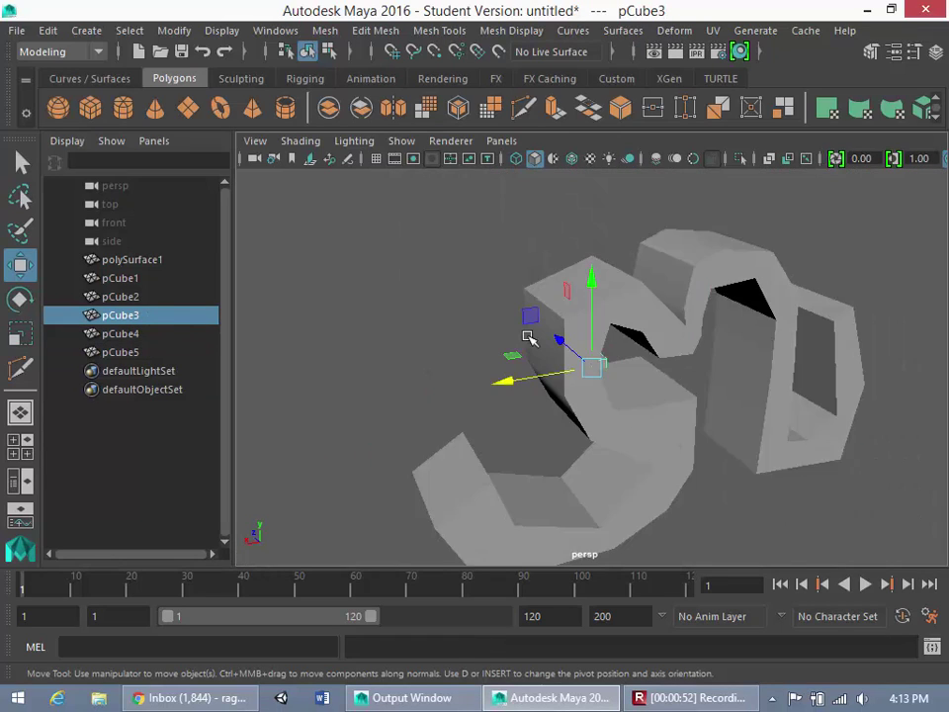
# Delete the 3D text mesh polySurface1 and move pCube1 left along X.
pyautogui.scroll(-3, 530, 338)
pyautogui.click(598, 436)
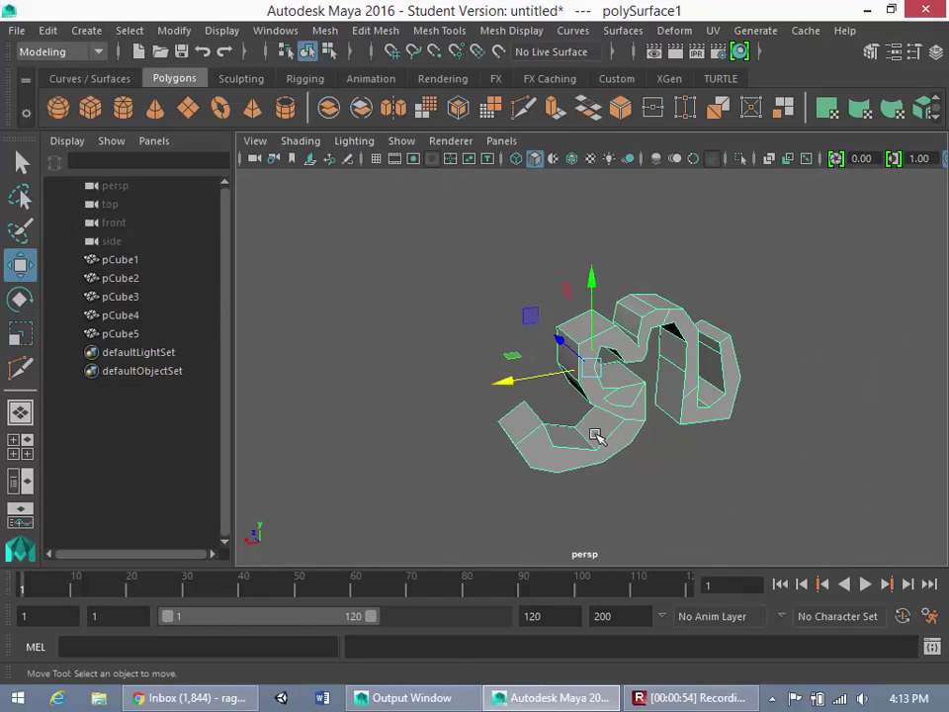
pyautogui.press('Delete')
pyautogui.scroll(3, 638, 400)
pyautogui.click(605, 356)
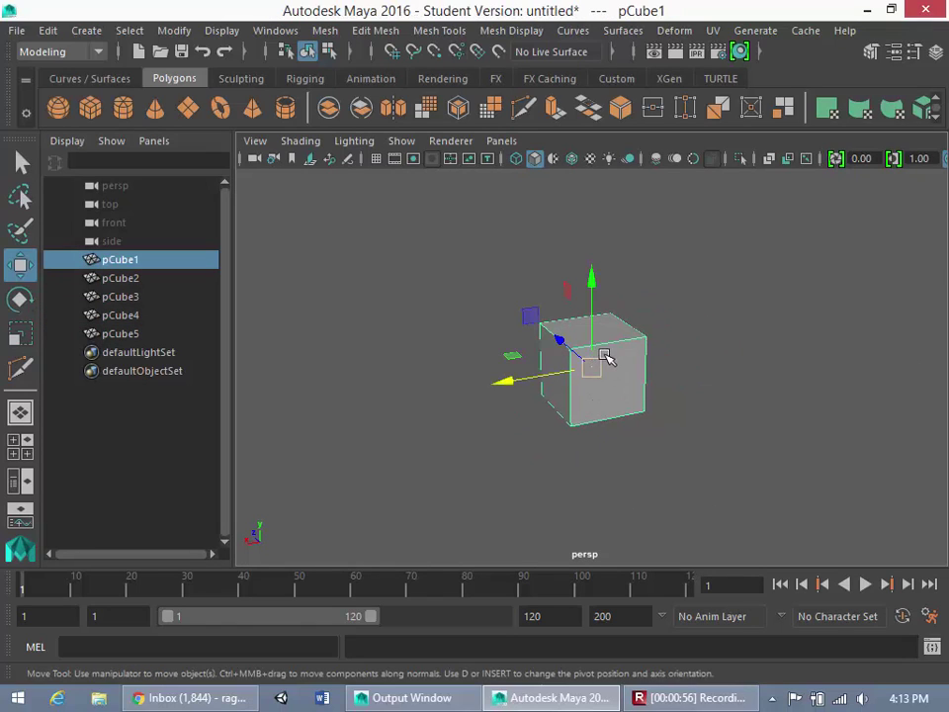
pyautogui.moveTo(593, 364); pyautogui.dragTo(333, 409)
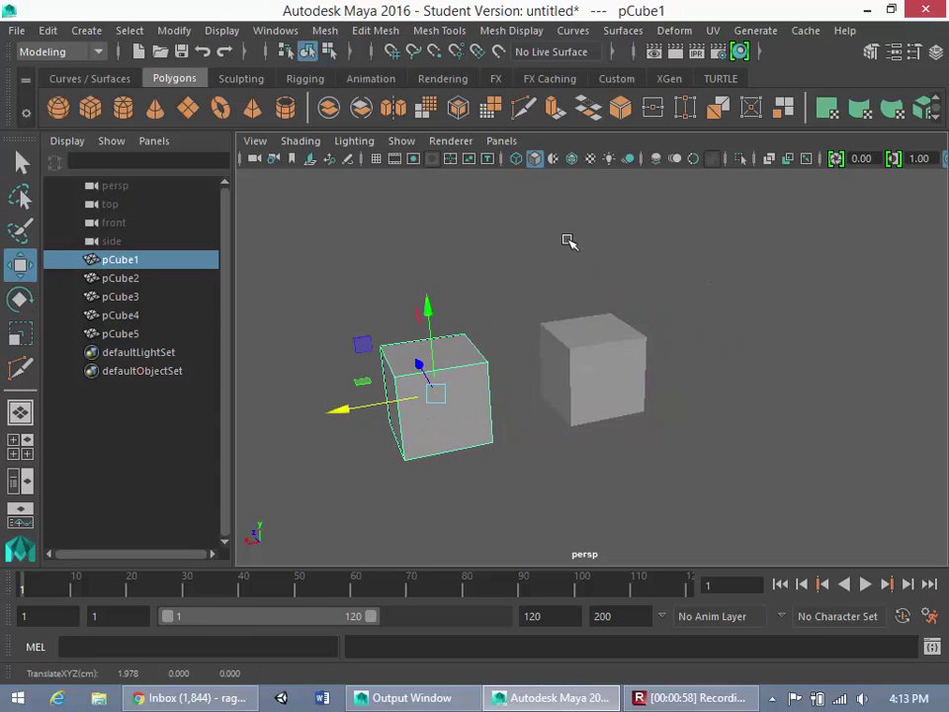
# Delete the extra cubes pCube2 to pCube5, leaving pCube1 selected.
pyautogui.moveTo(568, 241); pyautogui.dragTo(686, 510)
pyautogui.press('Delete')
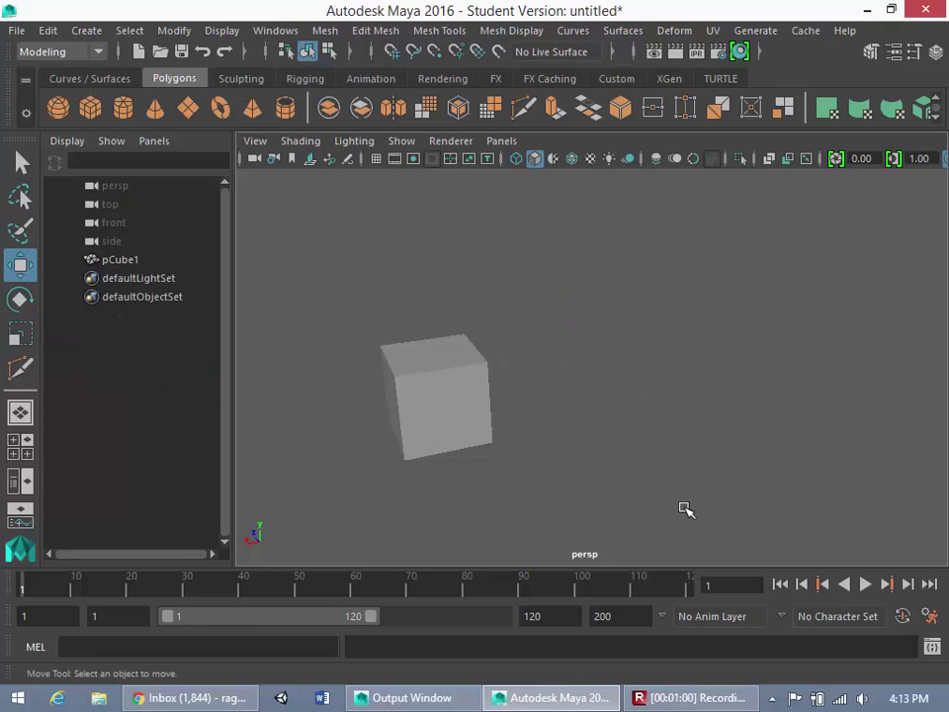
pyautogui.scroll(6, 528, 436)
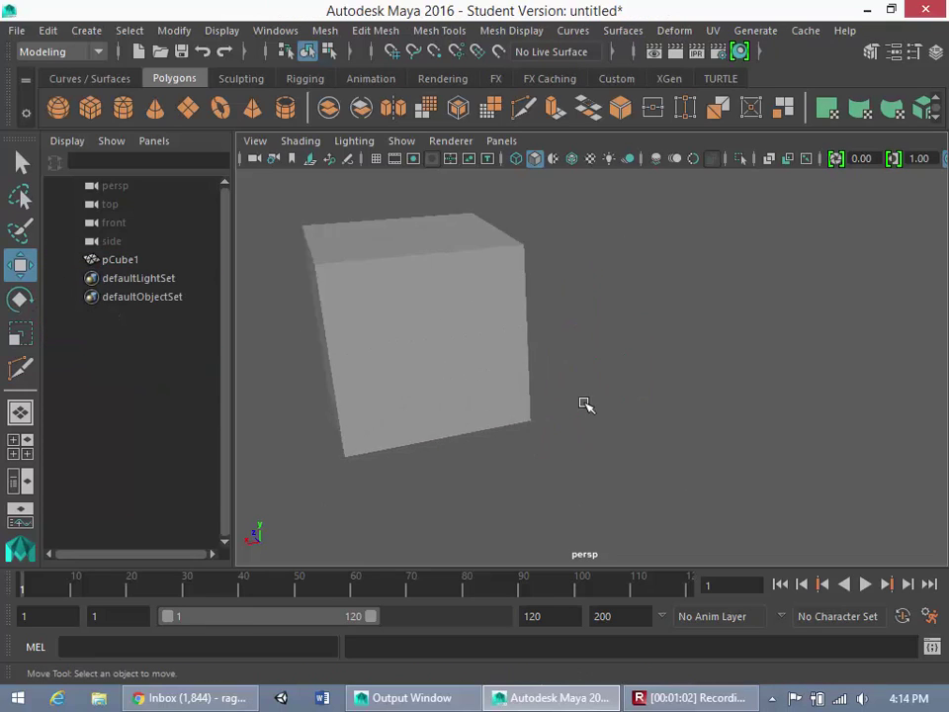
pyautogui.click(408, 322)
# Frame the cube in a single perspective view and select its right face.
pyautogui.press('f')
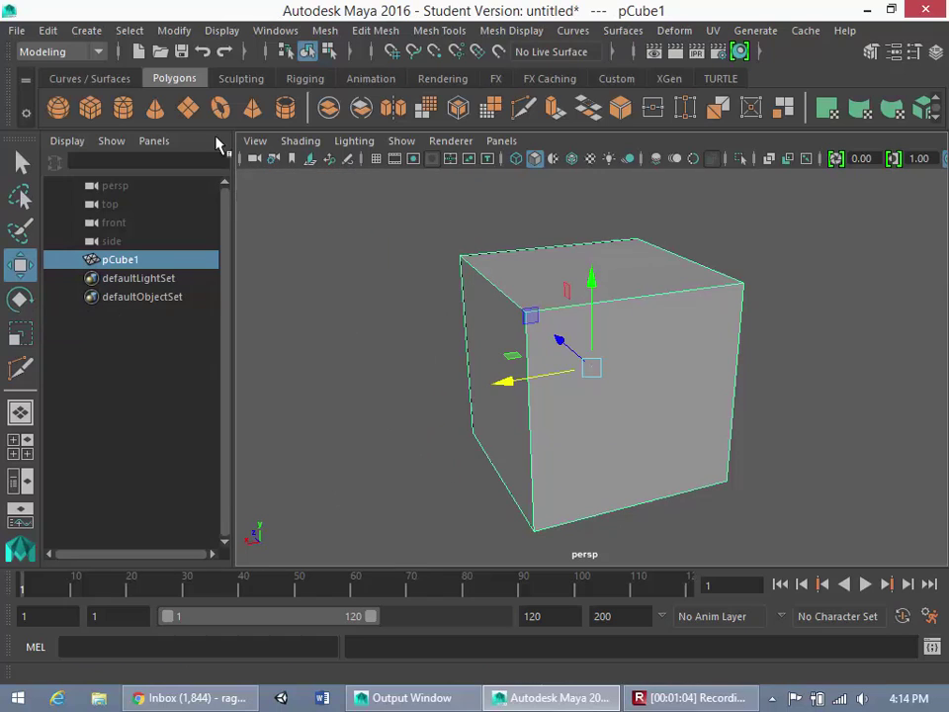
pyautogui.click(20, 412)
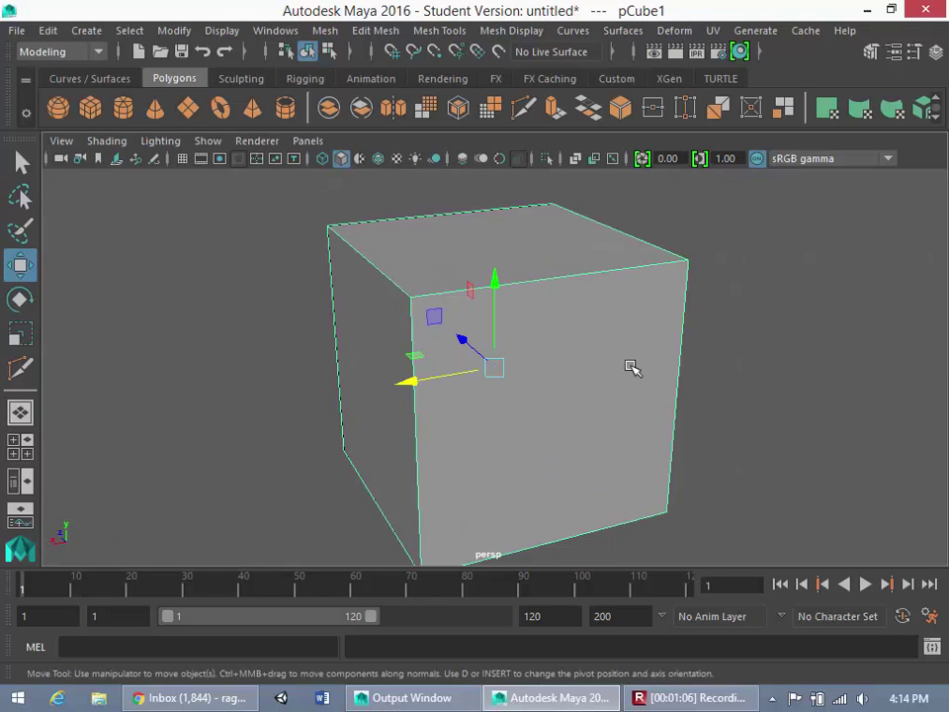
pyautogui.click(702, 356)
pyautogui.keyDown('alt'); pyautogui.moveTo(701, 356); pyautogui.dragTo(581, 358); pyautogui.keyUp('alt')
pyautogui.moveTo(581, 357); pyautogui.dragTo(608, 237, button='right')
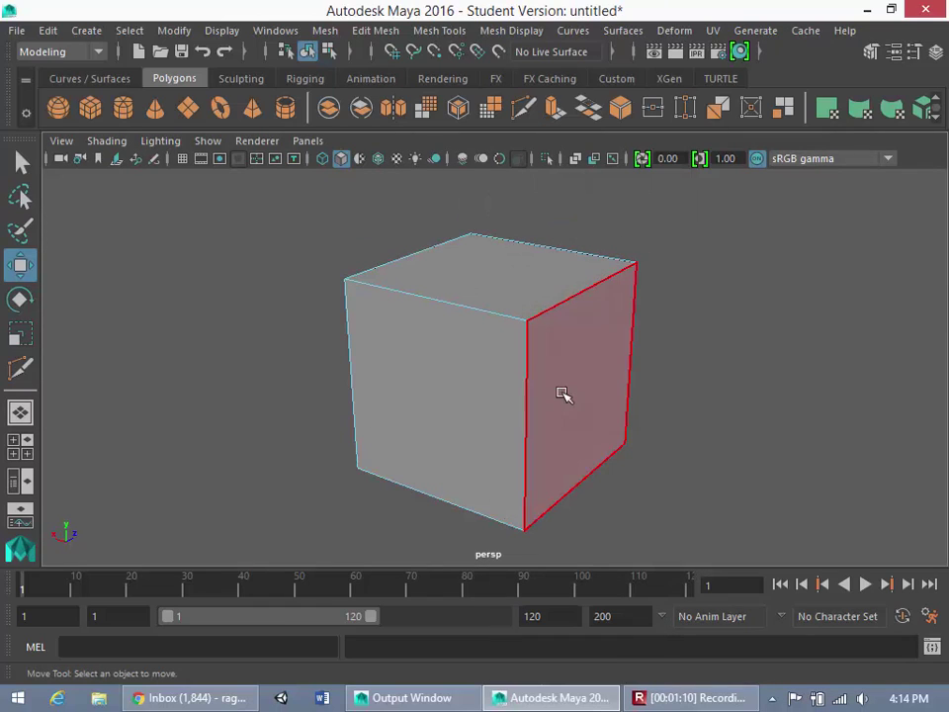
pyautogui.click(562, 394)
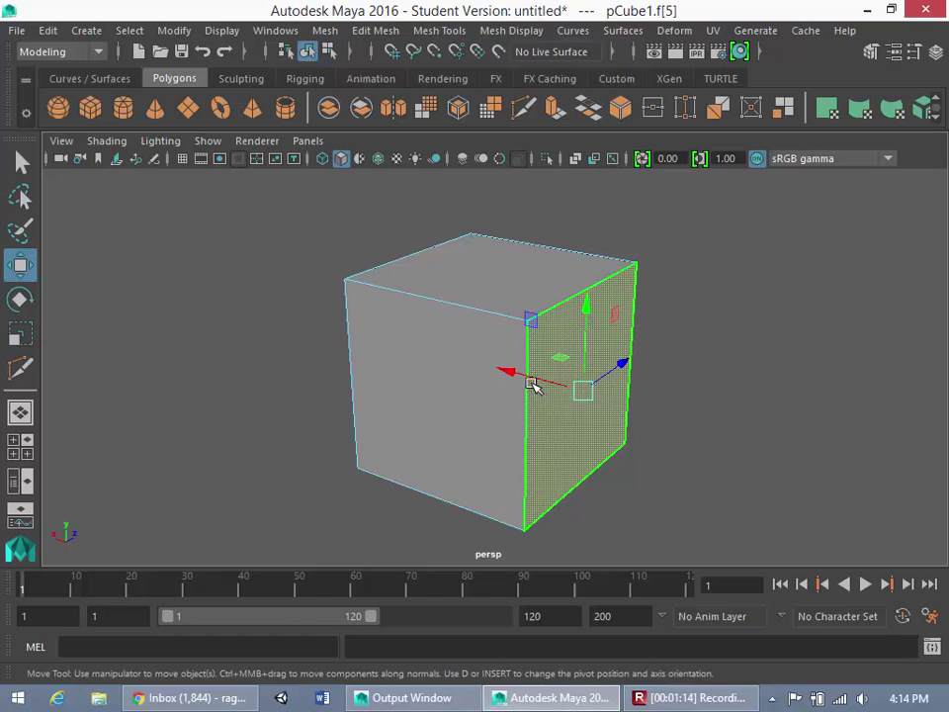
# Browse the Edit Mesh menu, then reselect the cube's right face.
pyautogui.click(447, 29)
pyautogui.moveTo(307, 30)
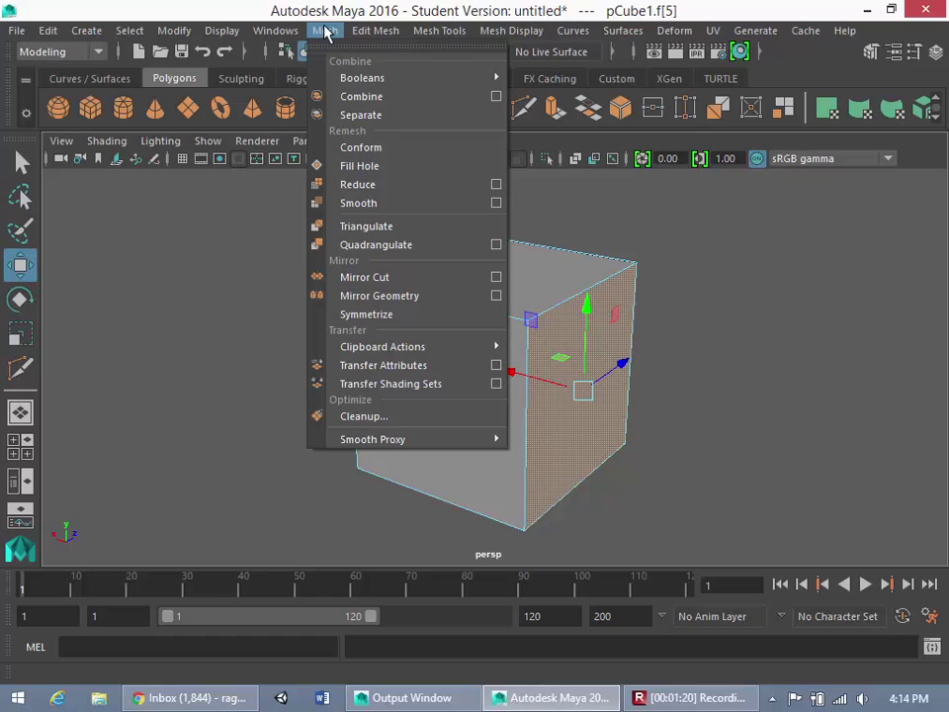
pyautogui.click(276, 279)
pyautogui.click(541, 390)
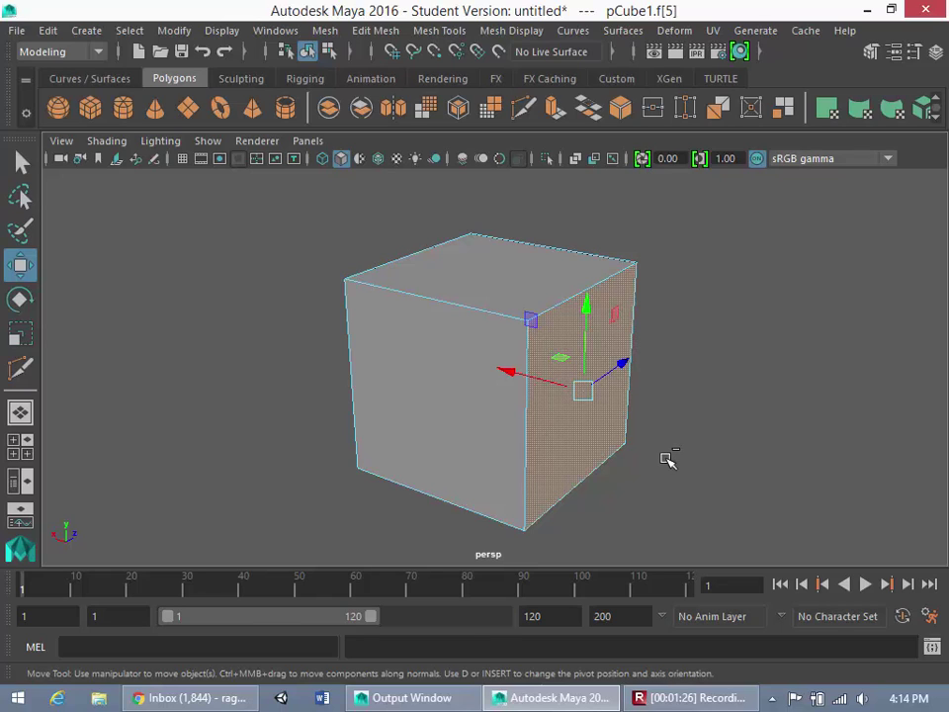
# Extrude the right face, scale it inward as an inset, then extrude and pull it outward.
pyautogui.hotkey('ctrl', 'e')
pyautogui.press('r')
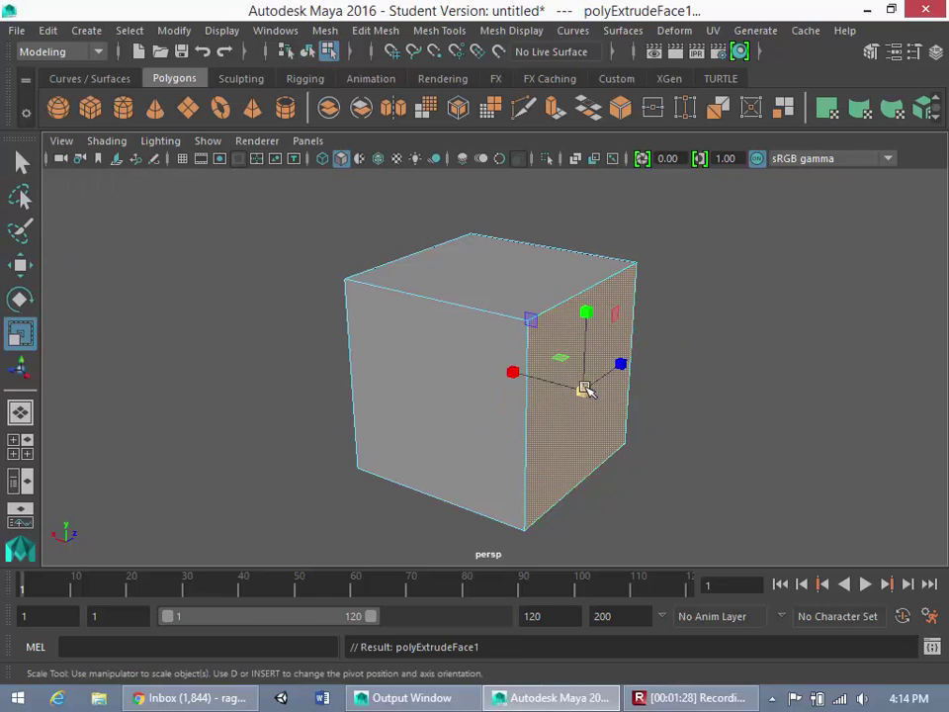
pyautogui.moveTo(587, 391); pyautogui.dragTo(550, 373)
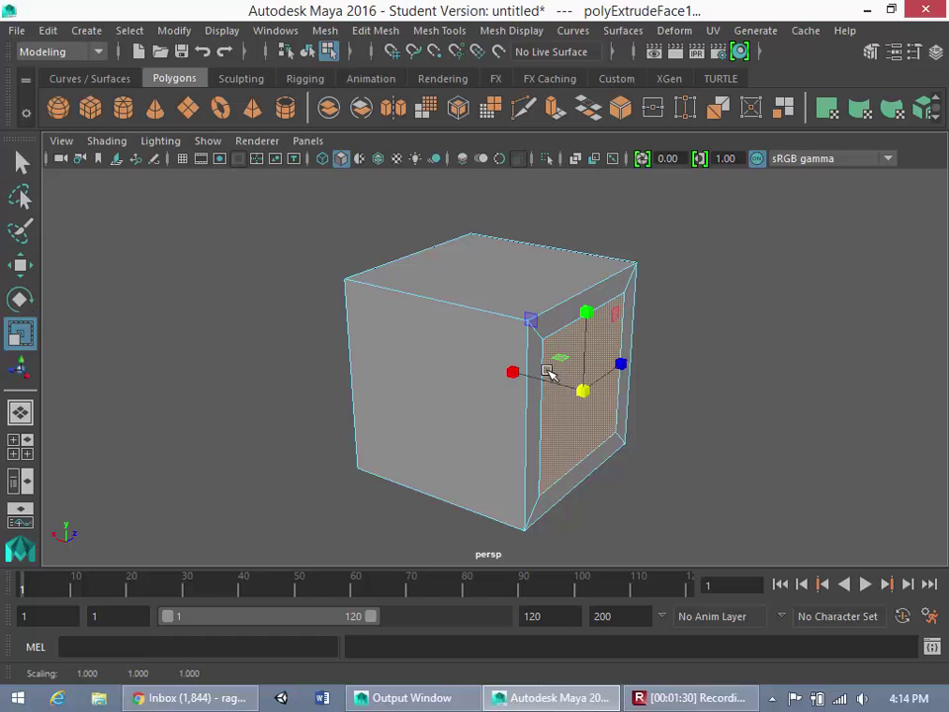
pyautogui.hotkey('ctrl', 'e')
pyautogui.moveTo(636, 404); pyautogui.dragTo(746, 476)
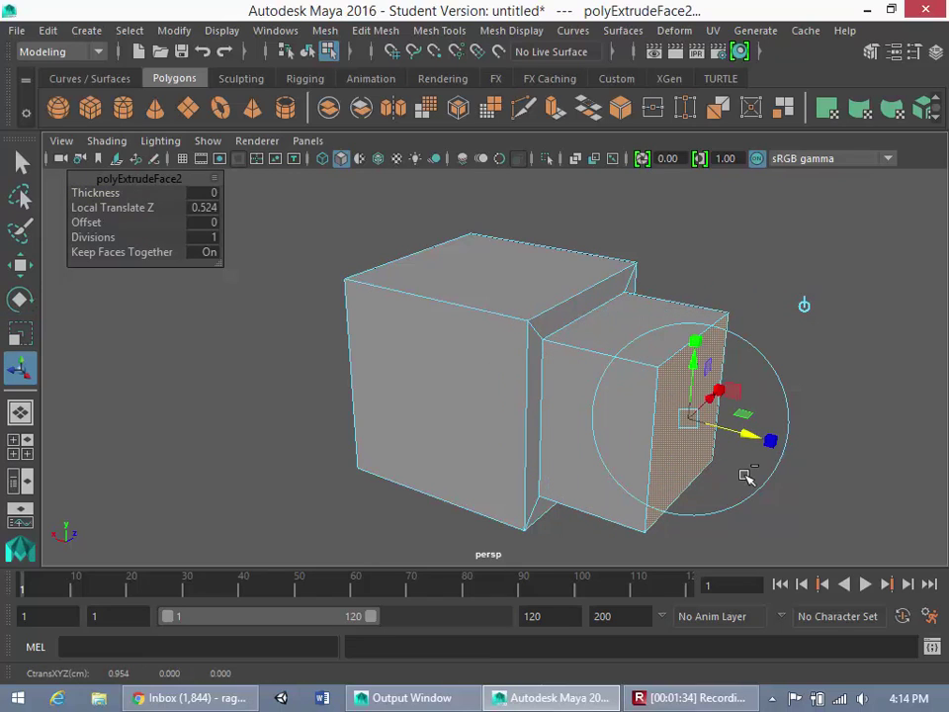
# Extrude the end face again, shrink it slightly and push it further out along X.
pyautogui.hotkey('ctrl', 'e')
pyautogui.hotkey('ctrl', 'e')
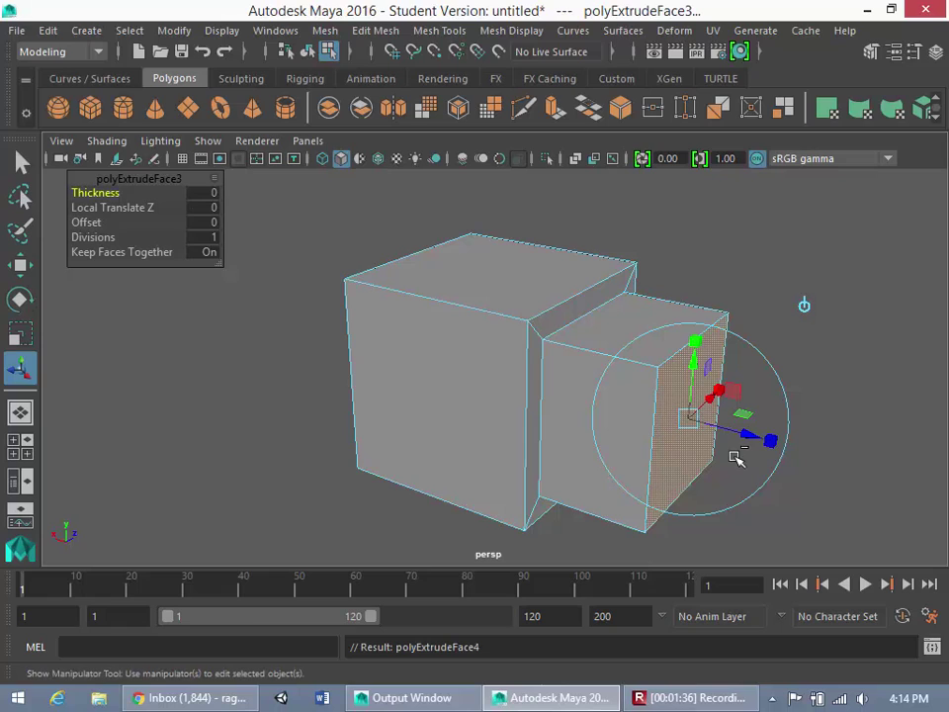
pyautogui.press('r')
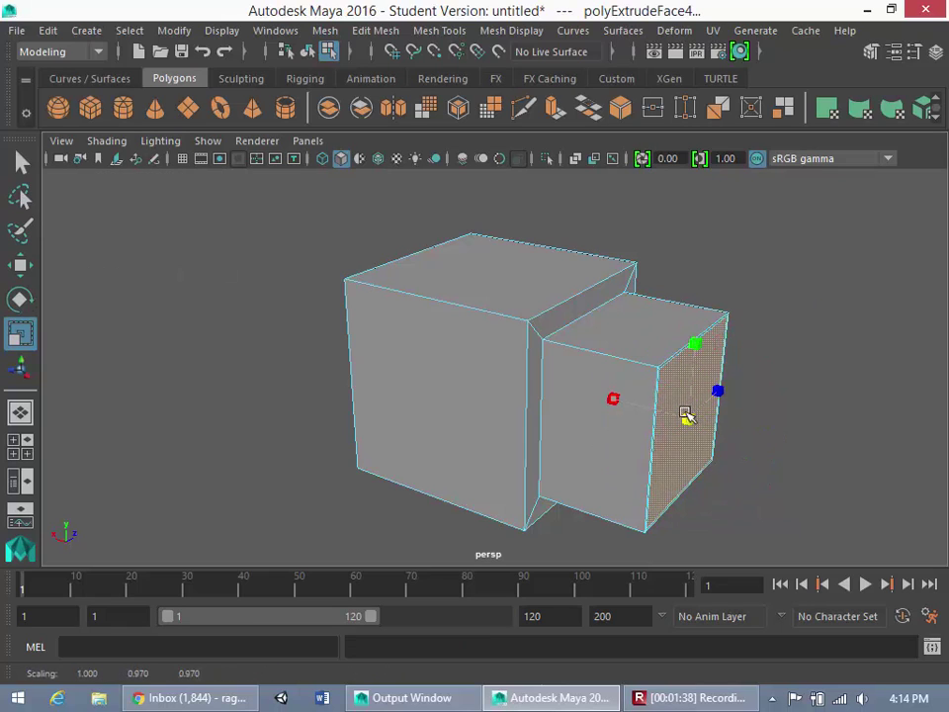
pyautogui.moveTo(687, 418); pyautogui.dragTo(665, 395)
pyautogui.press('r')
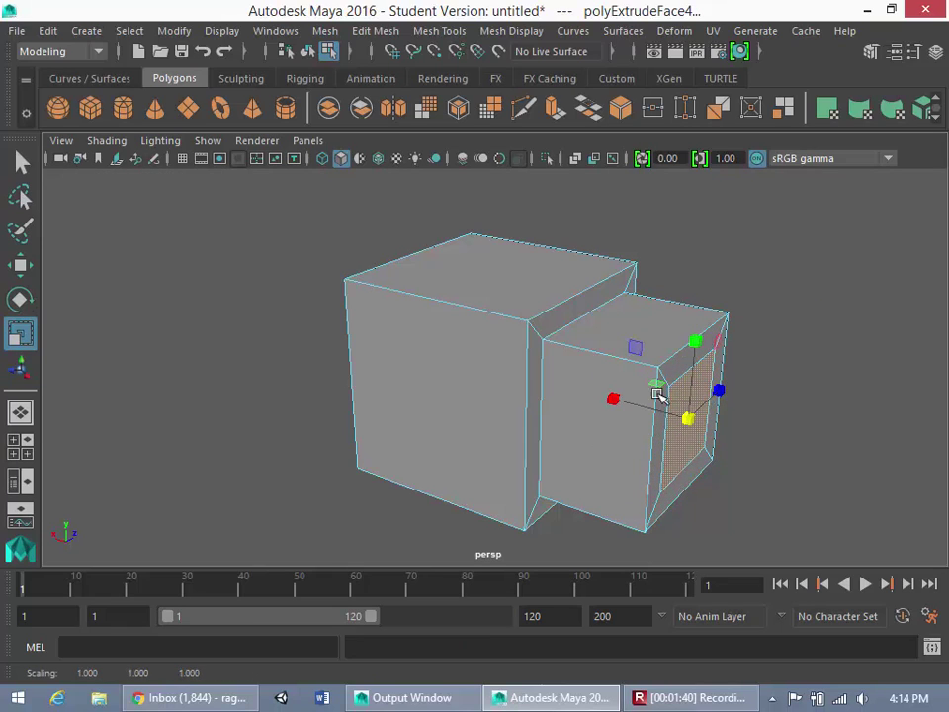
pyautogui.press('w')
pyautogui.moveTo(610, 399); pyautogui.dragTo(714, 404)
# Open the Mirror Cut options, reset them to defaults and choose the XY cut plane.
pyautogui.click(807, 394)
pyautogui.scroll(-8, 727, 432)
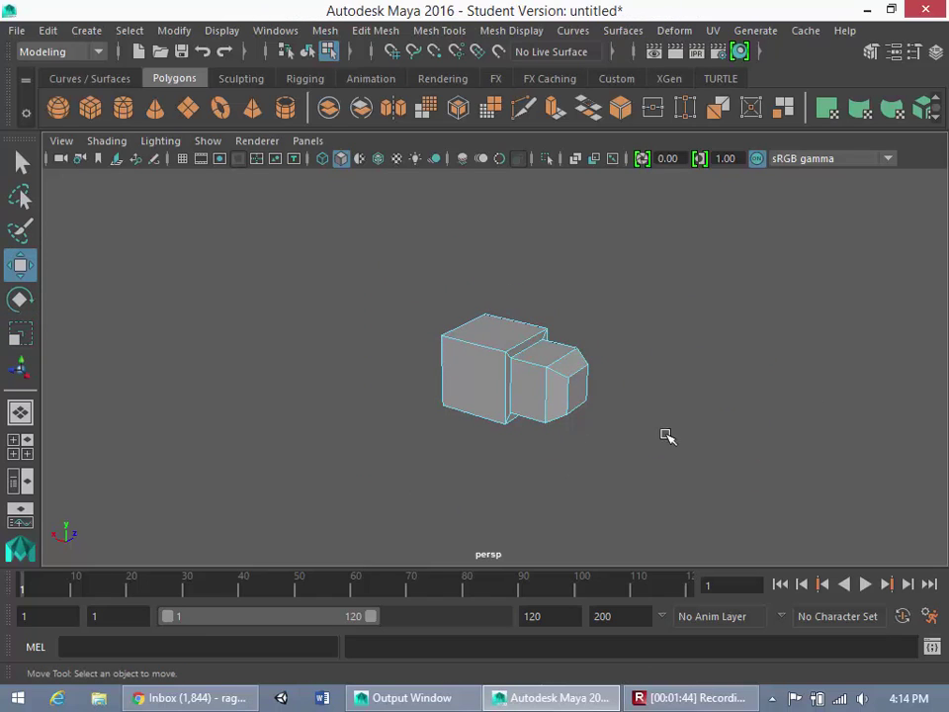
pyautogui.keyDown('alt'); pyautogui.moveTo(506, 386); pyautogui.dragTo(567, 432); pyautogui.keyUp('alt')
pyautogui.keyDown('alt'); pyautogui.moveTo(605, 451); pyautogui.dragTo(564, 382, button='middle'); pyautogui.keyUp('alt')
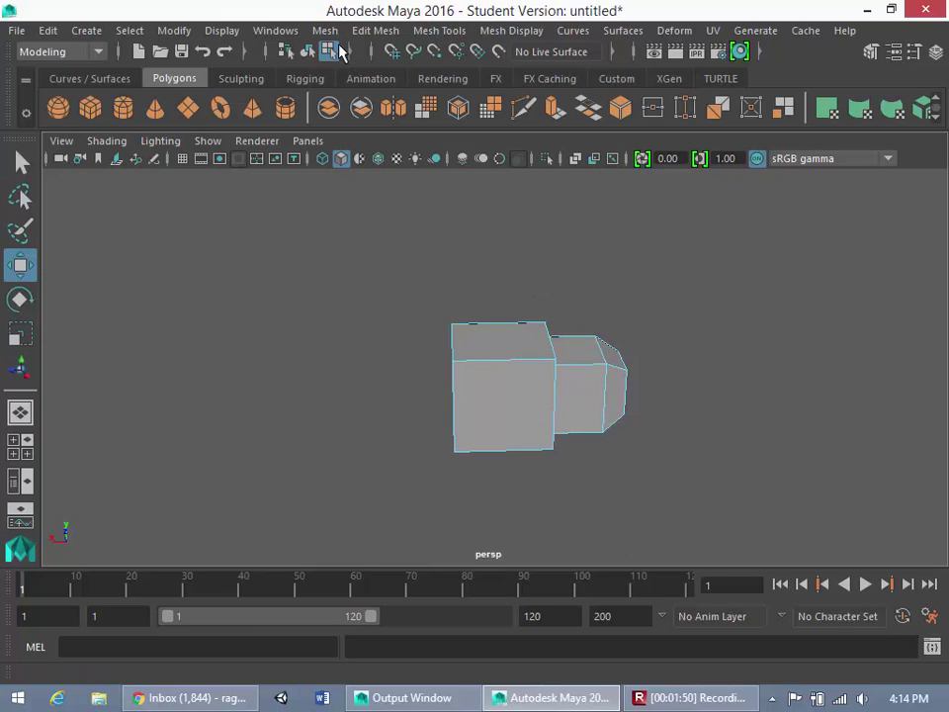
pyautogui.click(327, 32)
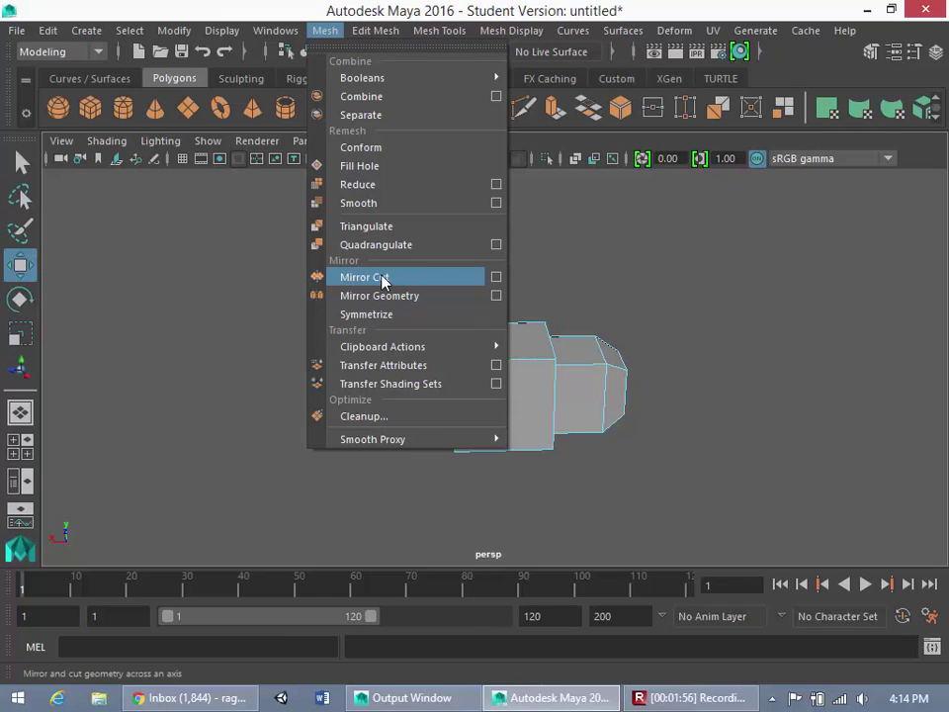
pyautogui.click(498, 278)
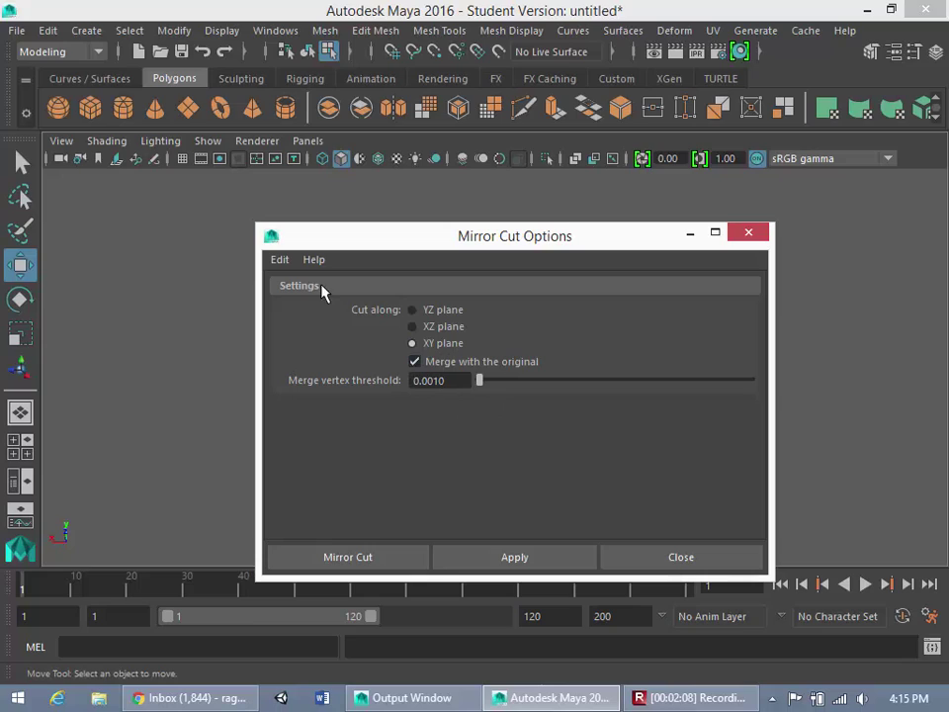
pyautogui.click(280, 261)
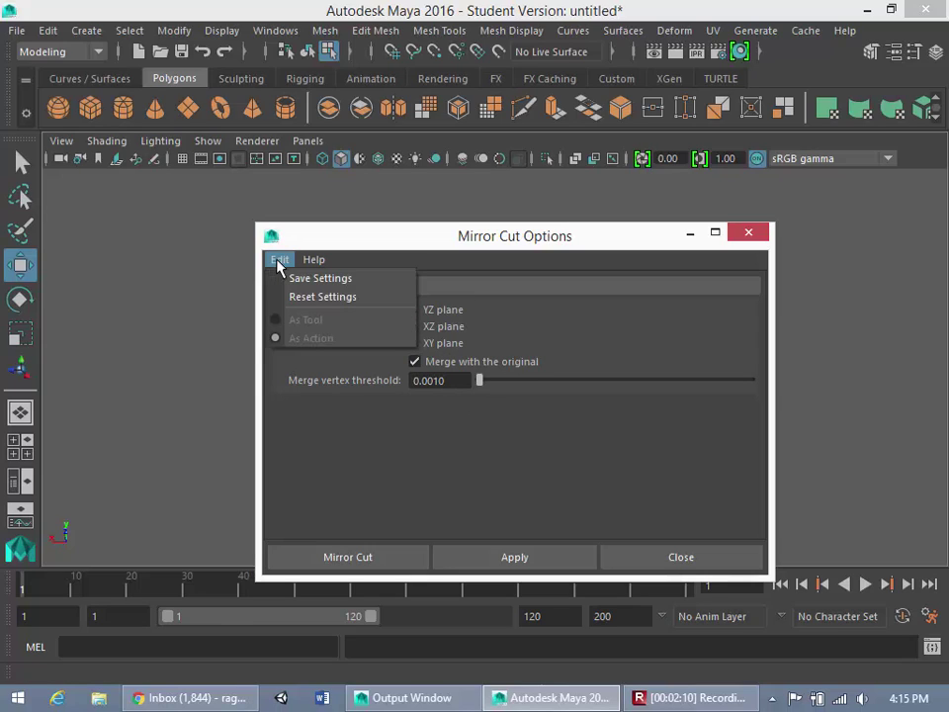
pyautogui.click(310, 296)
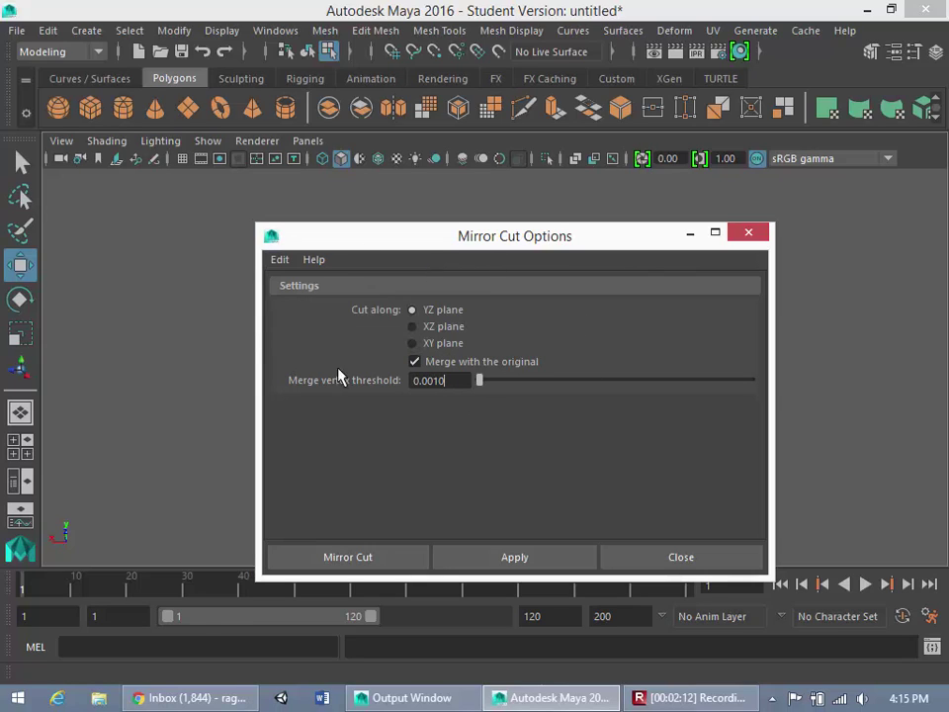
pyautogui.click(416, 346)
# Move the options dialog aside, select pCube1 as an object, and recentre the dialog.
pyautogui.moveTo(477, 255); pyautogui.dragTo(163, 232)
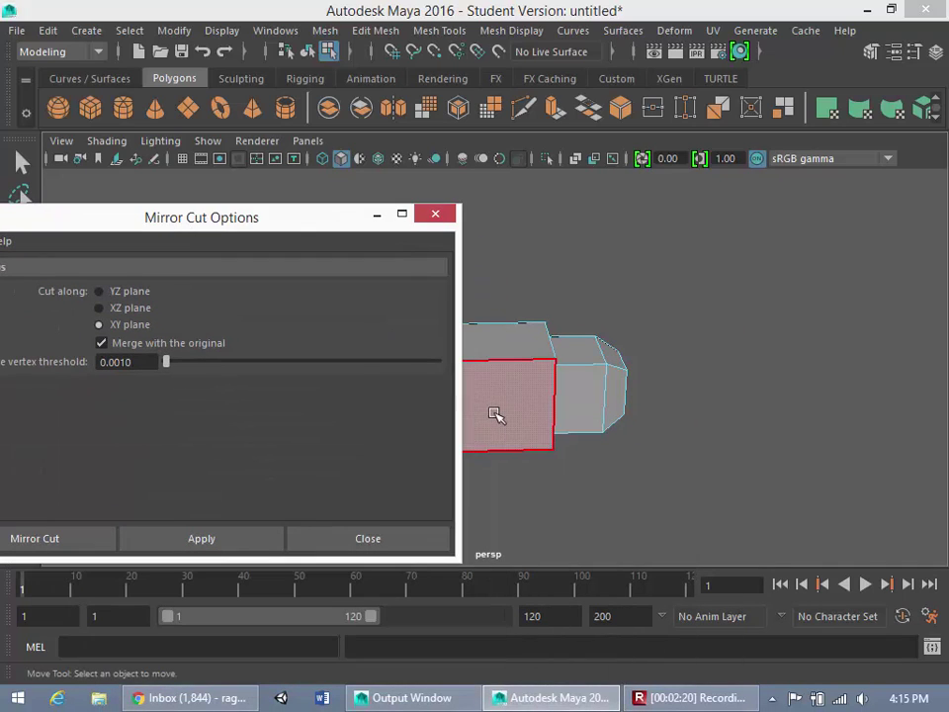
pyautogui.click(495, 414)
pyautogui.moveTo(538, 178); pyautogui.dragTo(632, 151, button='right')
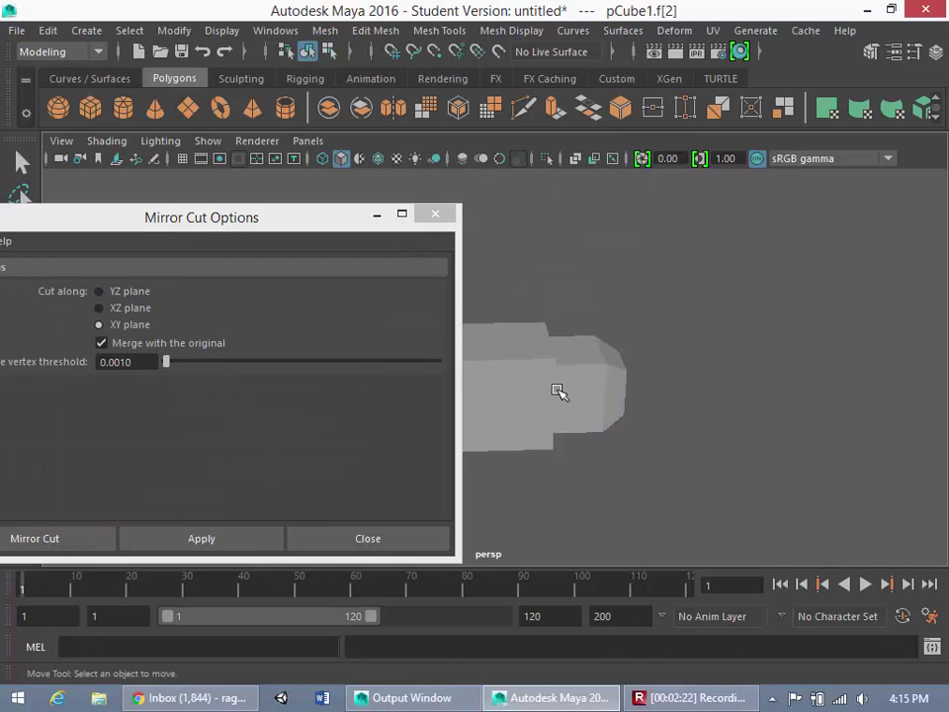
pyautogui.click(559, 392)
pyautogui.moveTo(346, 228); pyautogui.dragTo(510, 277)
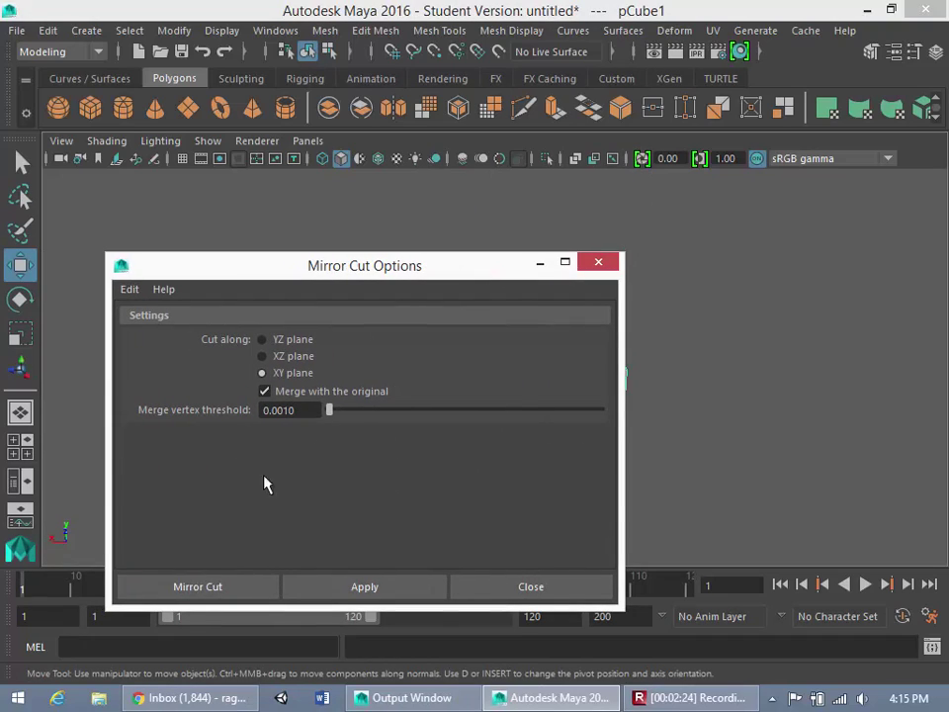
# Apply the Mirror Cut to pCube1 and orbit to view the mesh and cut plane.
pyautogui.click(237, 588)
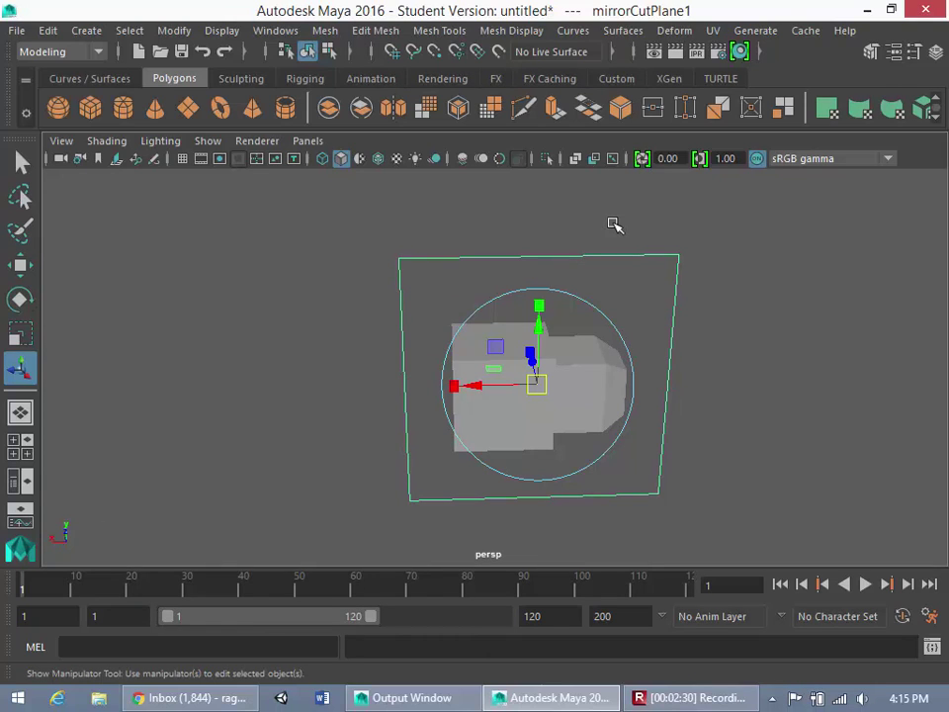
pyautogui.keyDown('alt'); pyautogui.moveTo(604, 318); pyautogui.dragTo(600, 209); pyautogui.keyUp('alt')
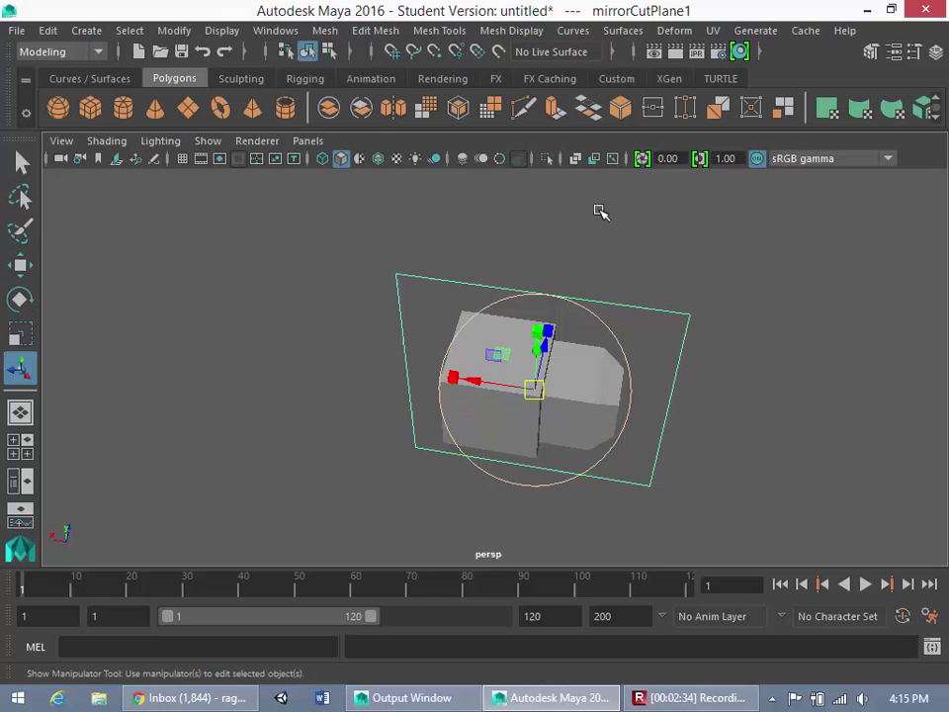
pyautogui.keyDown('alt'); pyautogui.moveTo(562, 538); pyautogui.dragTo(706, 479); pyautogui.keyUp('alt')
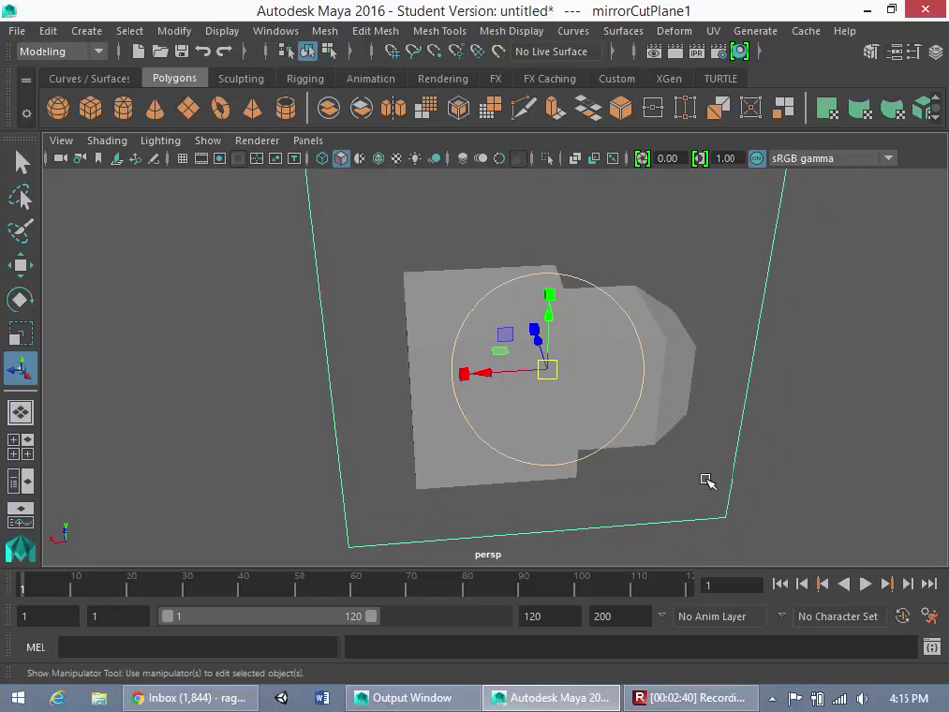
# Rotate mirrorCutPlane1 around Y to about -98° so it stands vertical.
pyautogui.press('e')
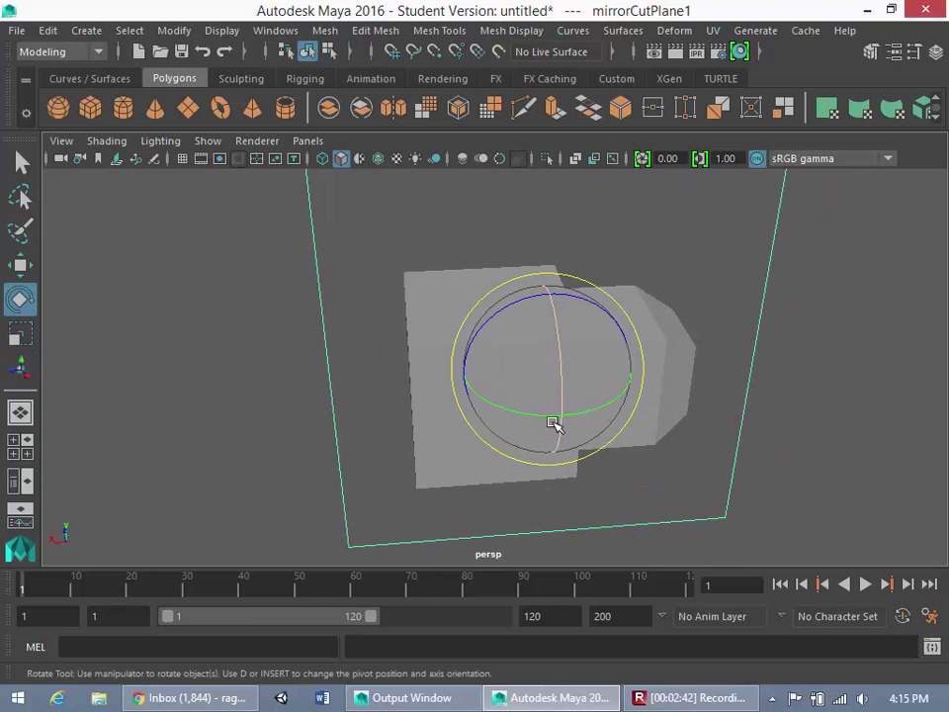
pyautogui.moveTo(536, 416); pyautogui.dragTo(176, 352)
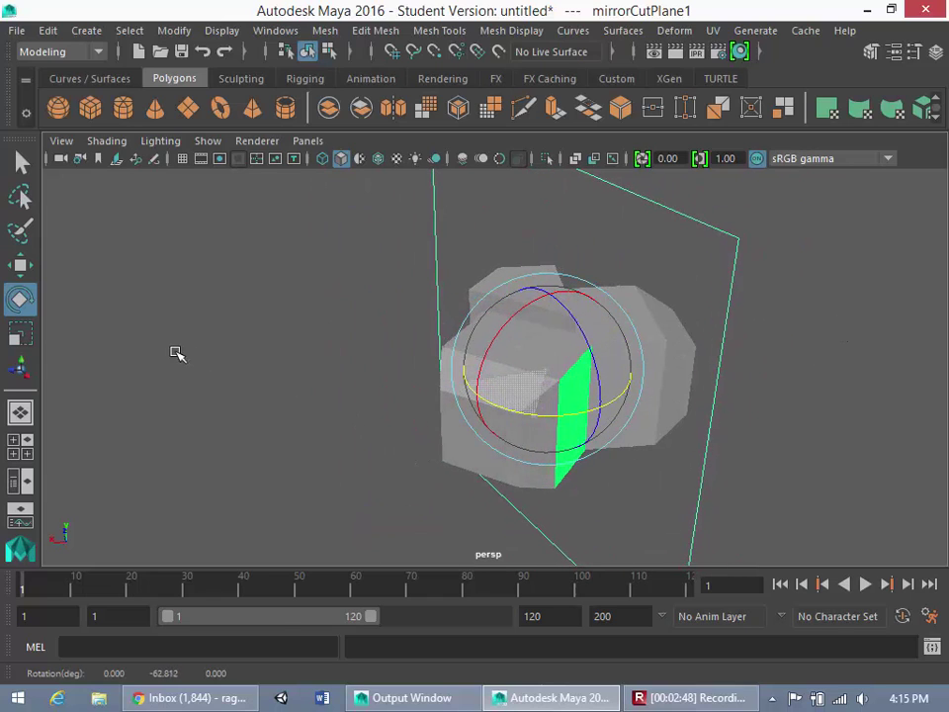
pyautogui.moveTo(561, 422); pyautogui.dragTo(515, 417)
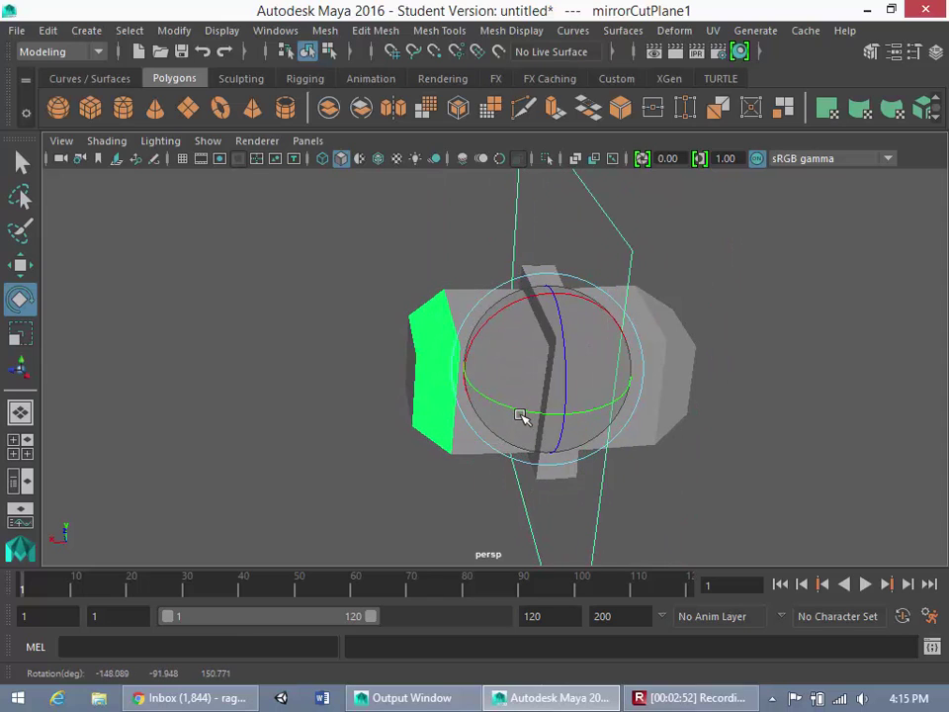
pyautogui.hotkey('ctrl', 'z')
pyautogui.moveTo(613, 420); pyautogui.dragTo(537, 441)
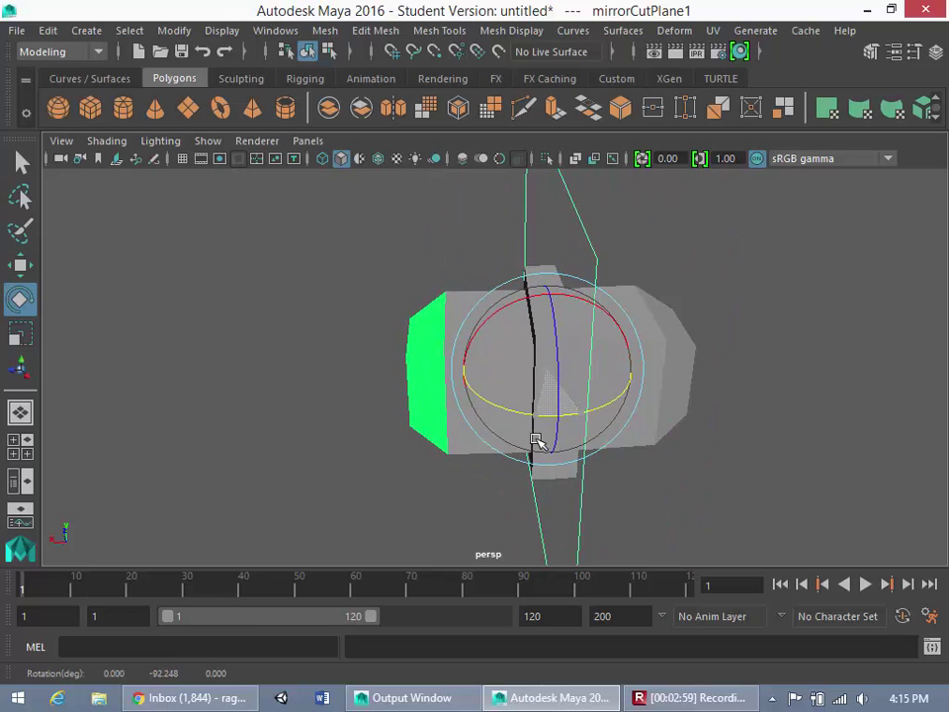
pyautogui.click(712, 444)
# Reselect the mirror cut plane and switch to the Persp/Outliner layout.
pyautogui.moveTo(742, 447)
pyautogui.keyDown('alt'); pyautogui.mouseDown()
pyautogui.moveTo(608, 376)
pyautogui.moveTo(678, 358)
pyautogui.moveTo(498, 380)
pyautogui.moveTo(424, 412)
pyautogui.moveTo(525, 356)
pyautogui.moveTo(619, 430)
pyautogui.moveTo(729, 430)
pyautogui.mouseUp(); pyautogui.keyUp('alt')
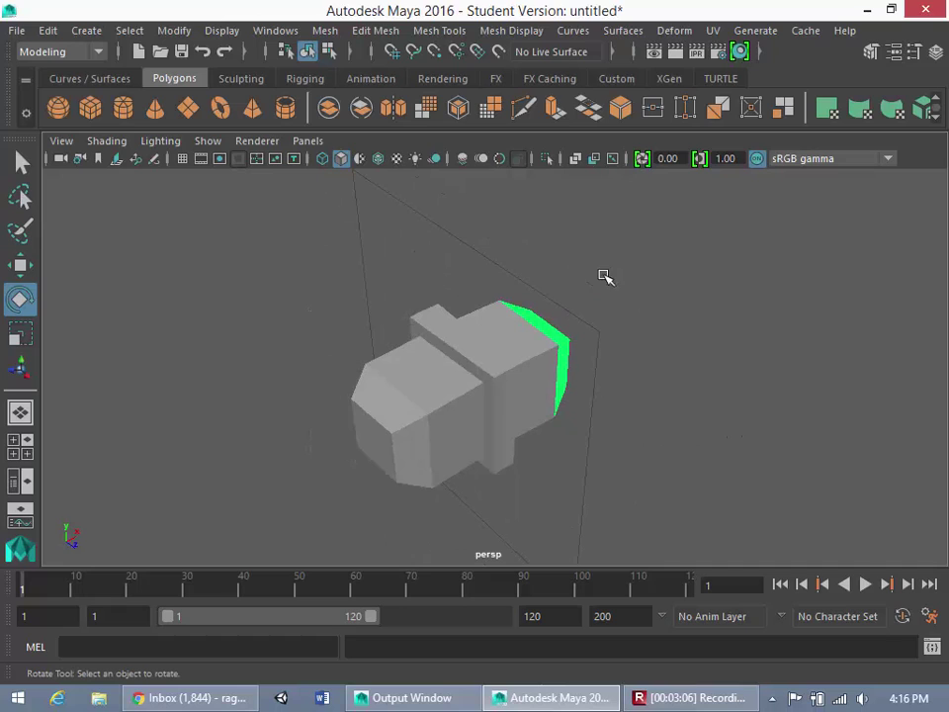
pyautogui.click(455, 233)
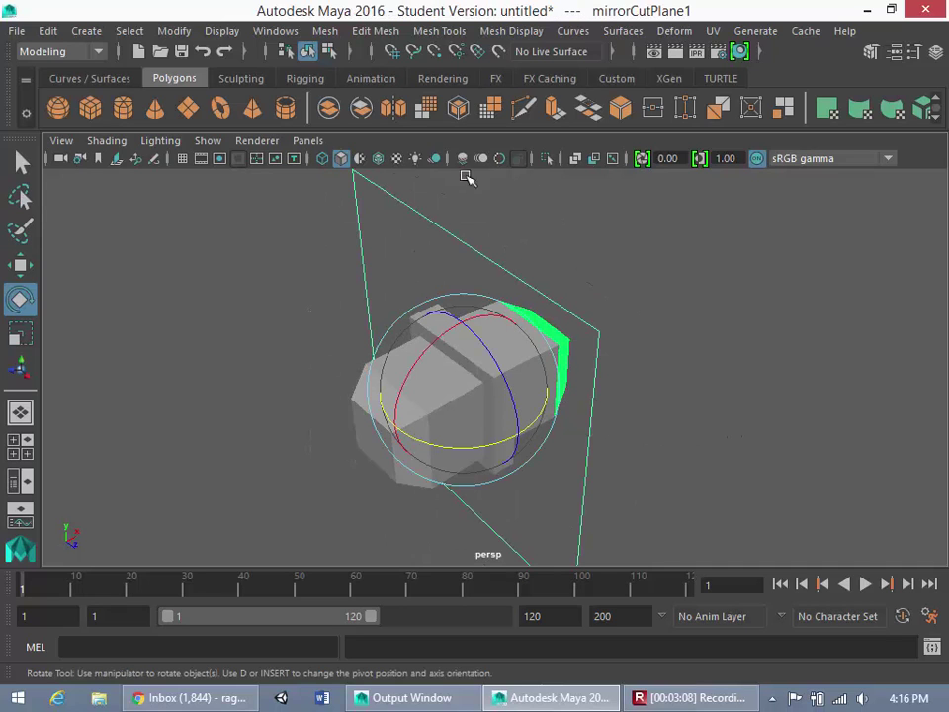
pyautogui.click(24, 483)
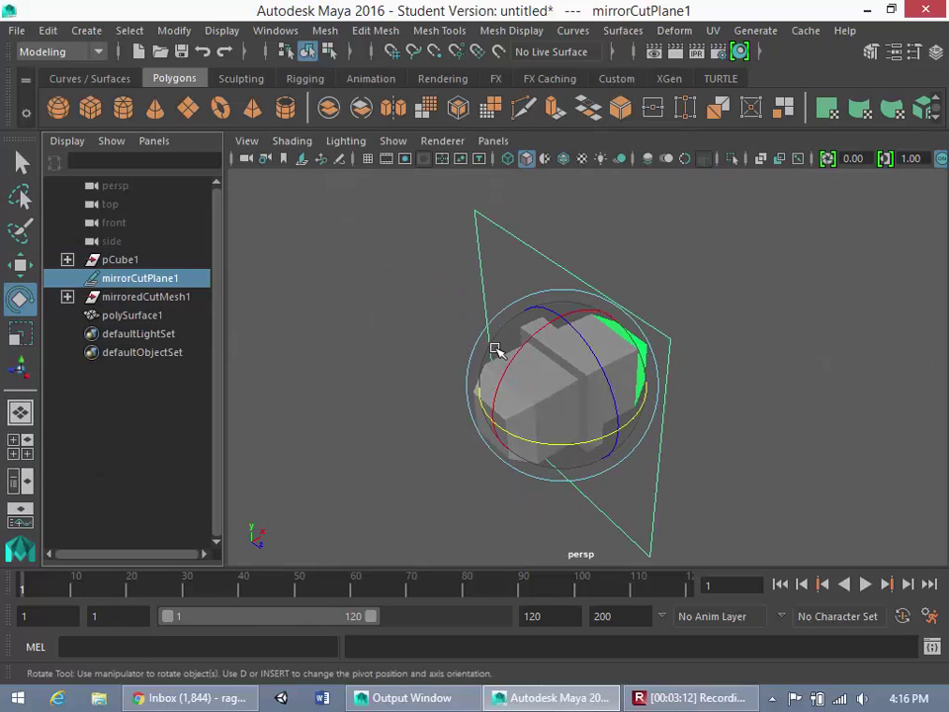
pyautogui.moveTo(496, 350); pyautogui.dragTo(728, 327)
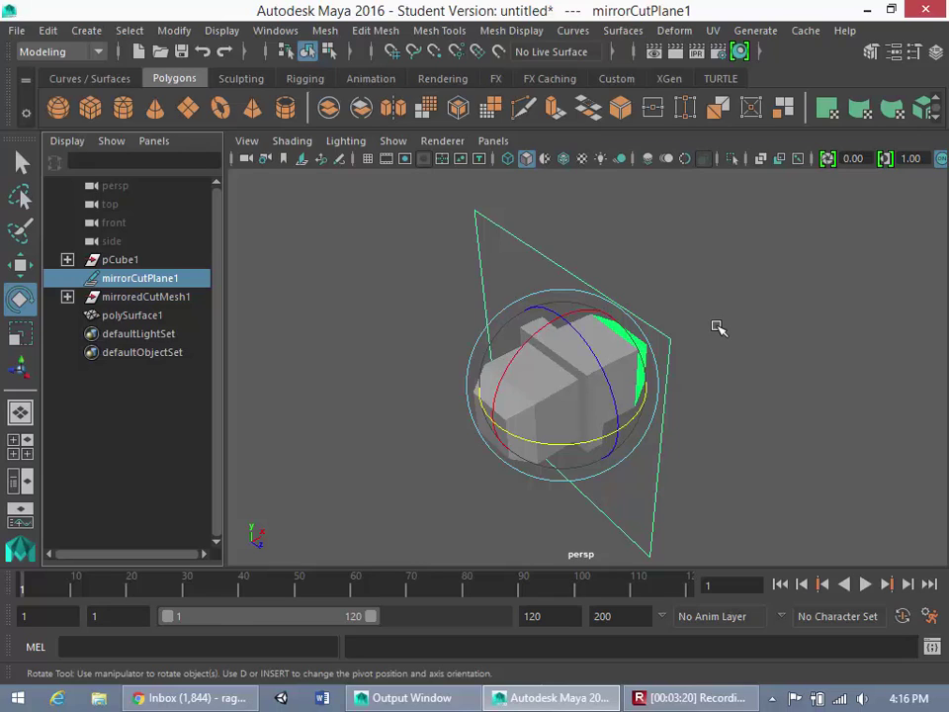
# Hide mirrorCutPlane1 with Display > Hide > Hide Selection.
pyautogui.click(218, 33)
pyautogui.moveTo(248, 146)
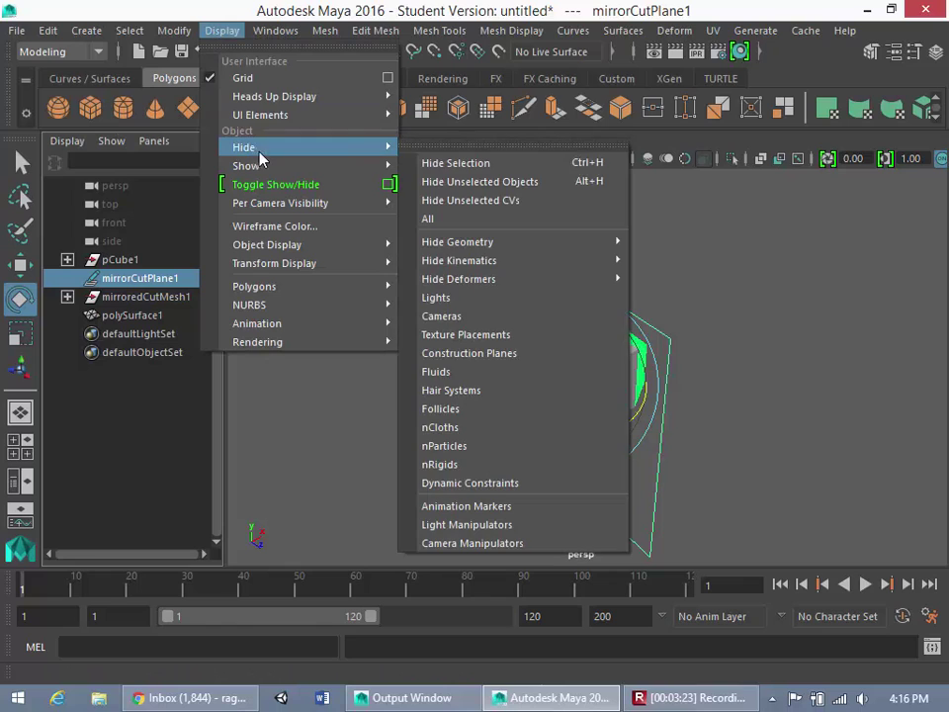
pyautogui.click(504, 159)
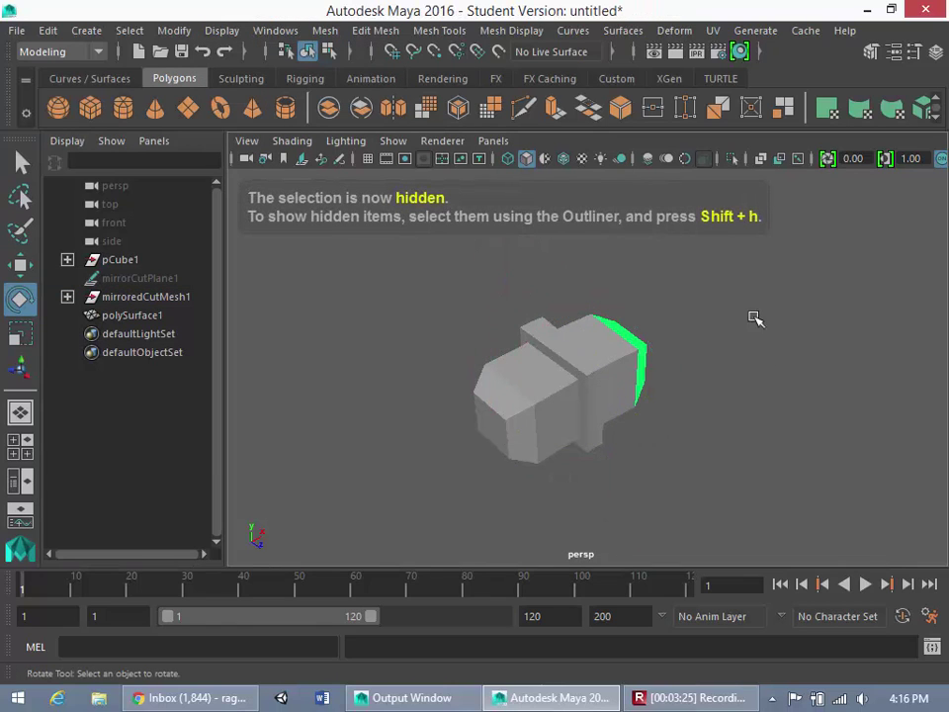
# Orbit and pan the view to show the mirrored block's green faces.
pyautogui.click(566, 387)
pyautogui.click(751, 400)
pyautogui.keyDown('alt'); pyautogui.moveTo(709, 356); pyautogui.dragTo(668, 385); pyautogui.keyUp('alt')
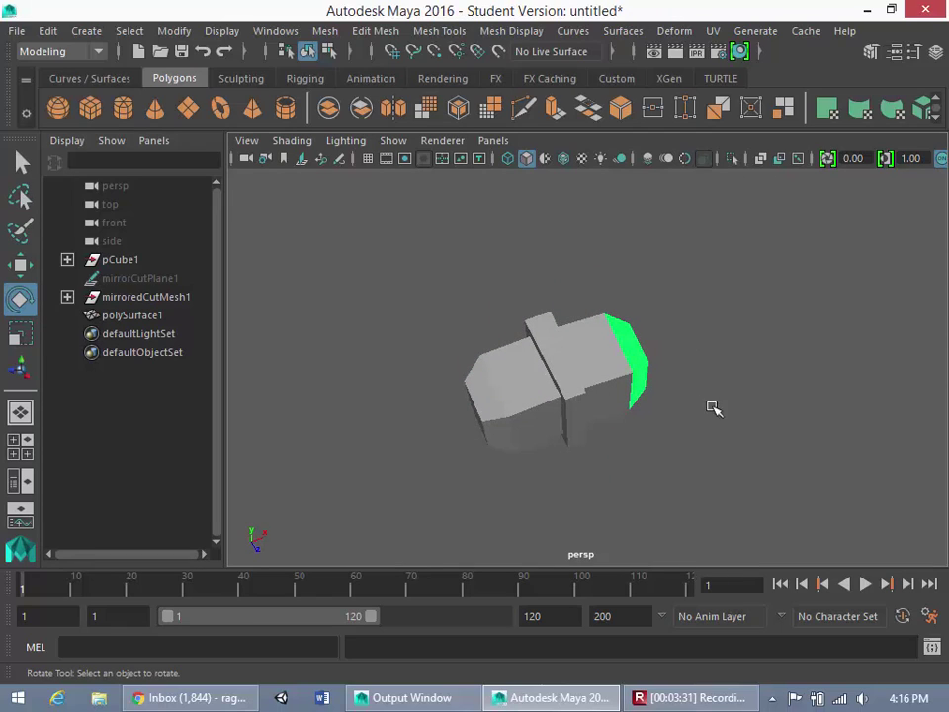
pyautogui.keyDown('alt'); pyautogui.moveTo(734, 413); pyautogui.dragTo(570, 370); pyautogui.keyUp('alt')
pyautogui.scroll(5, 566, 385)
pyautogui.scroll(-5, 569, 371)
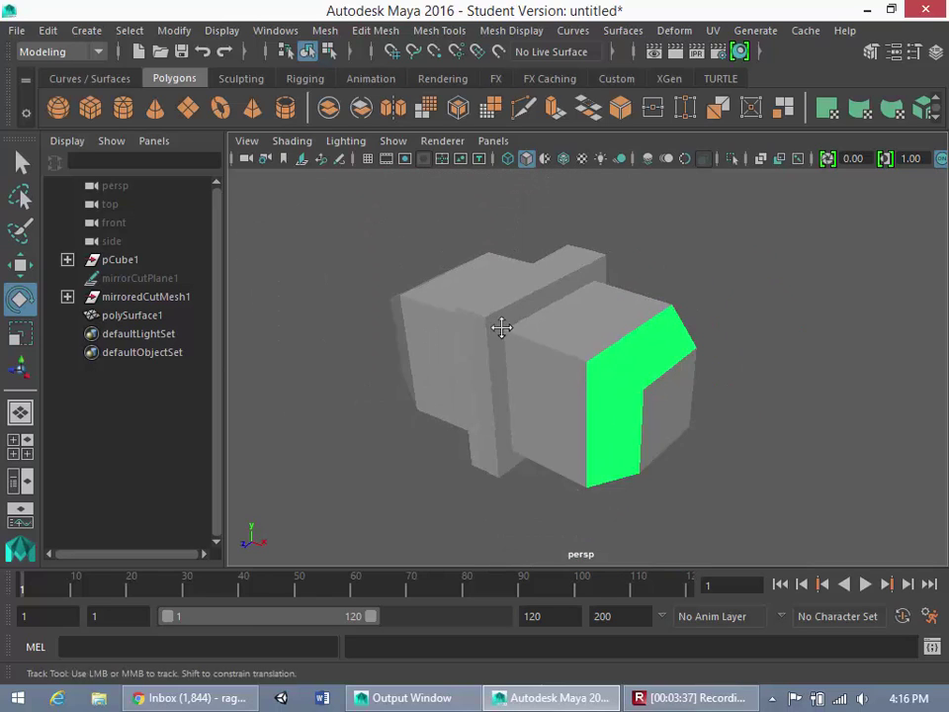
pyautogui.keyDown('alt'); pyautogui.moveTo(501, 327); pyautogui.dragTo(560, 369, button='middle'); pyautogui.keyUp('alt')
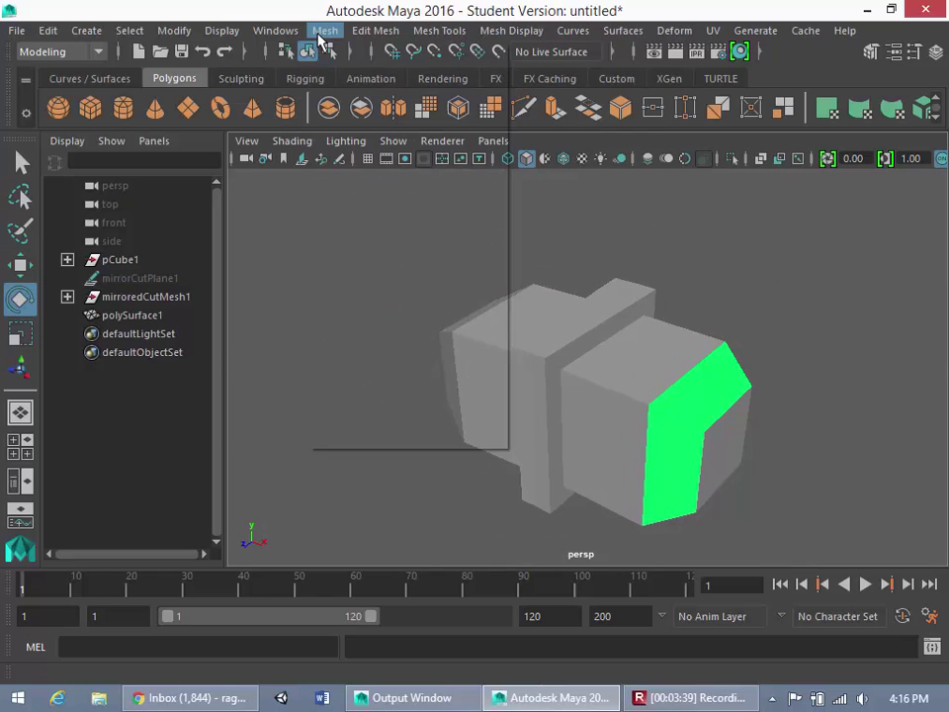
# Tumble the view around the mirrored block from several sides, then select polySurface1.
pyautogui.click(326, 30)
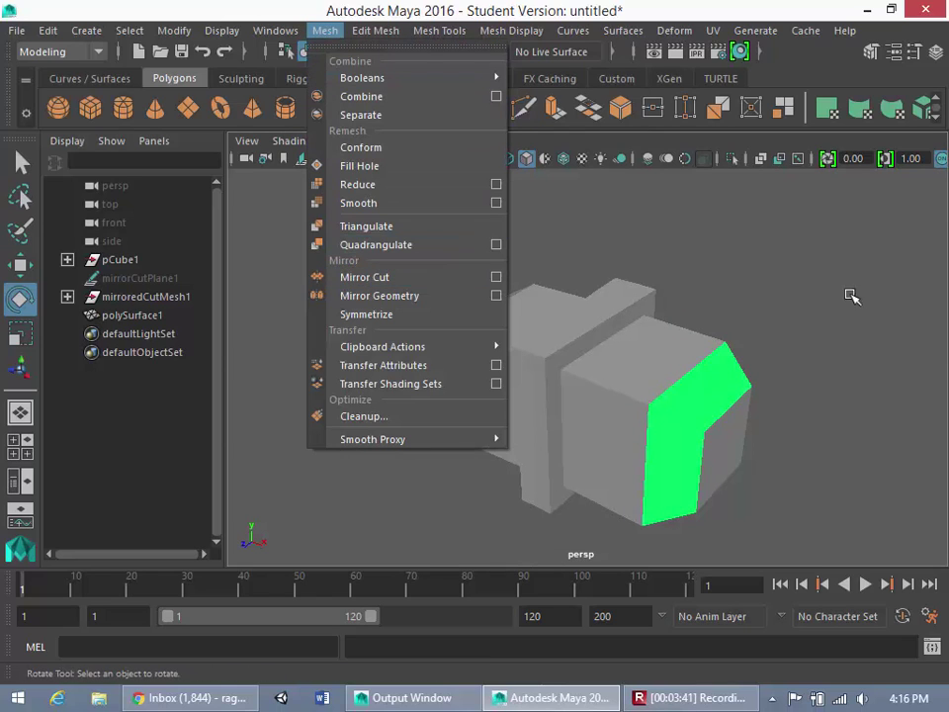
pyautogui.click(807, 353)
pyautogui.keyDown('alt'); pyautogui.moveTo(807, 352); pyautogui.dragTo(628, 391); pyautogui.keyUp('alt')
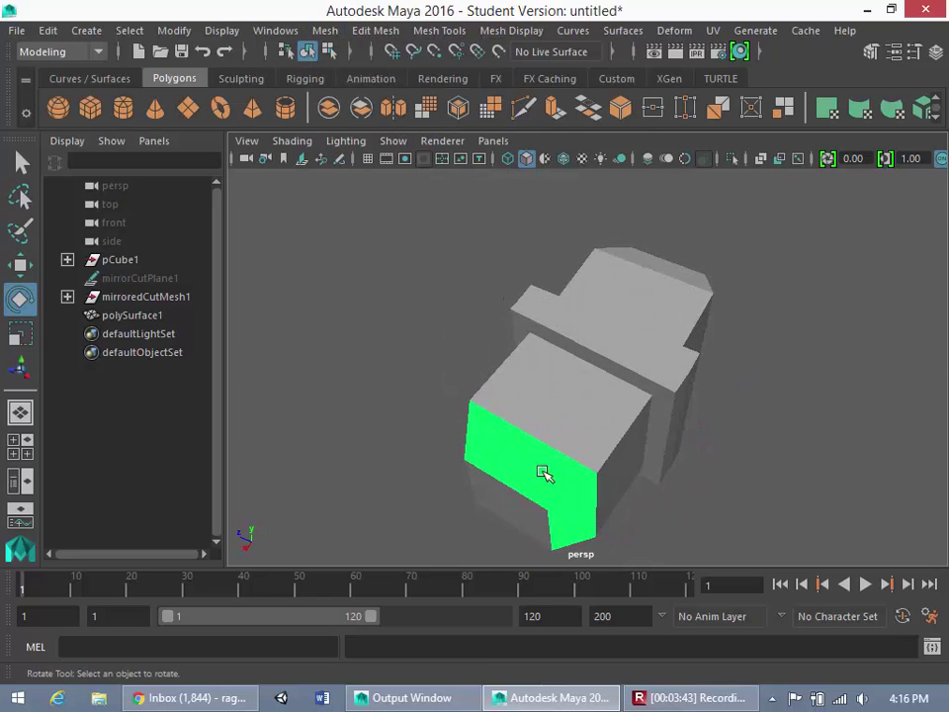
pyautogui.keyDown('alt'); pyautogui.moveTo(543, 473); pyautogui.dragTo(733, 392); pyautogui.keyUp('alt')
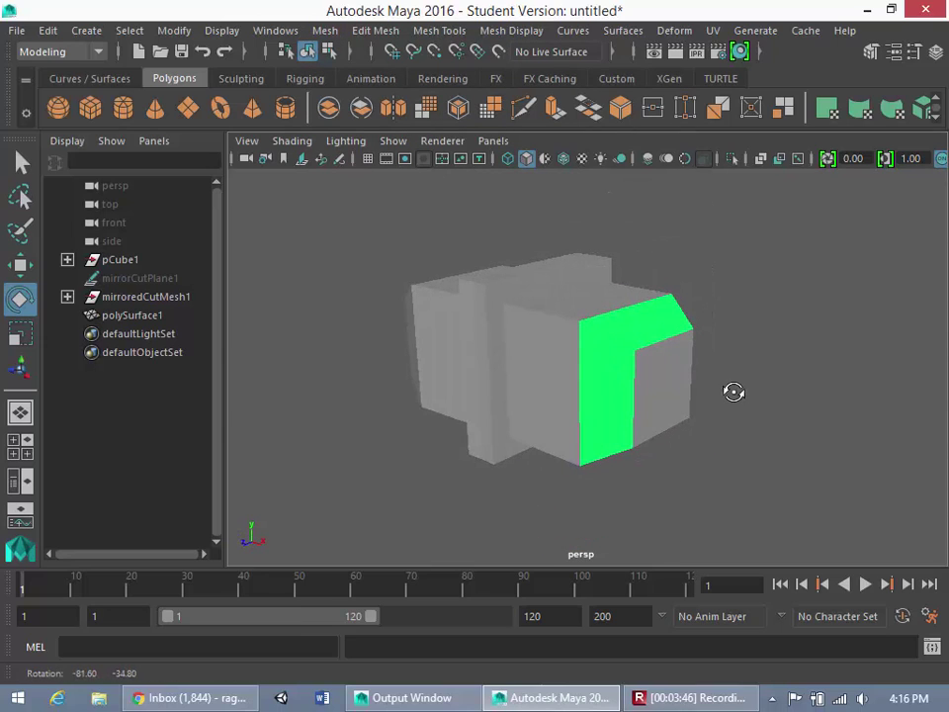
pyautogui.click(547, 322)
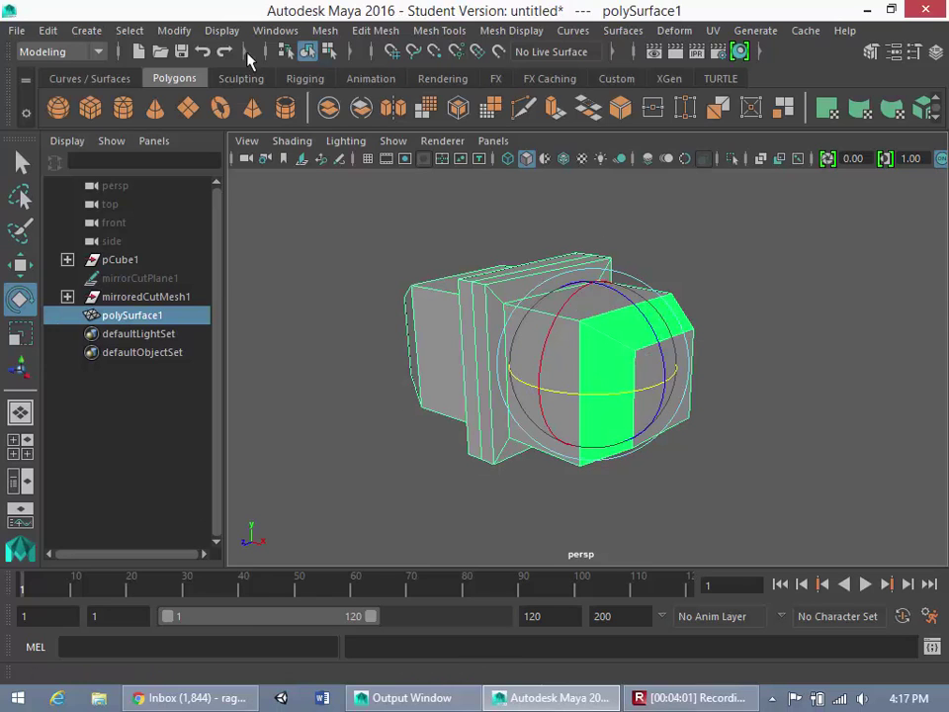
# Open Hypershade, inspect the particleCloud1 and shaderGlow1 swatches, and pick lambert1.
pyautogui.click(276, 30)
pyautogui.moveTo(332, 138)
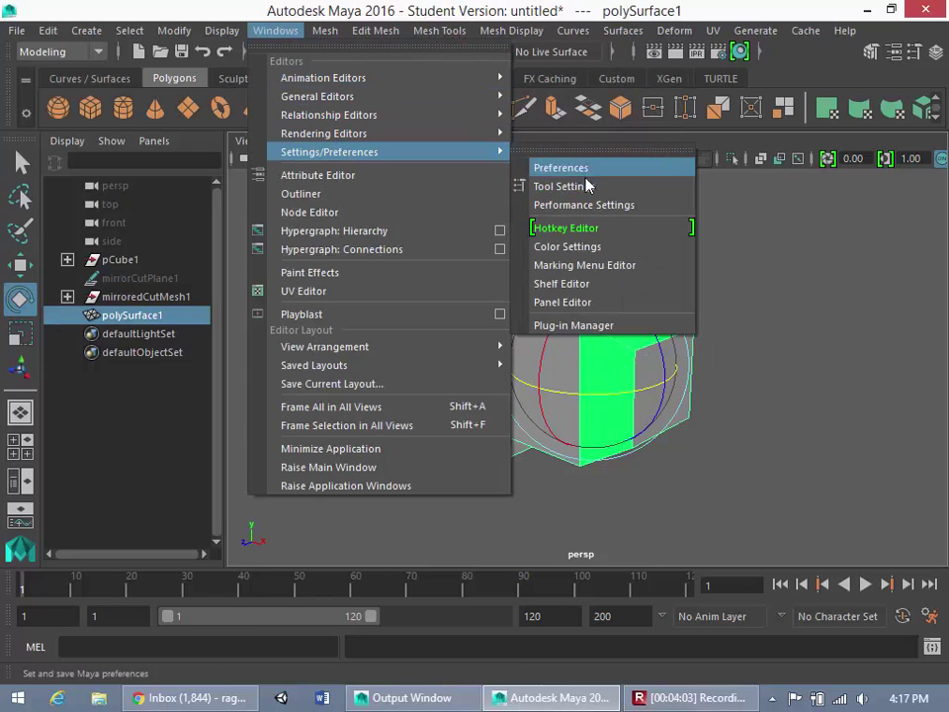
pyautogui.click(533, 186)
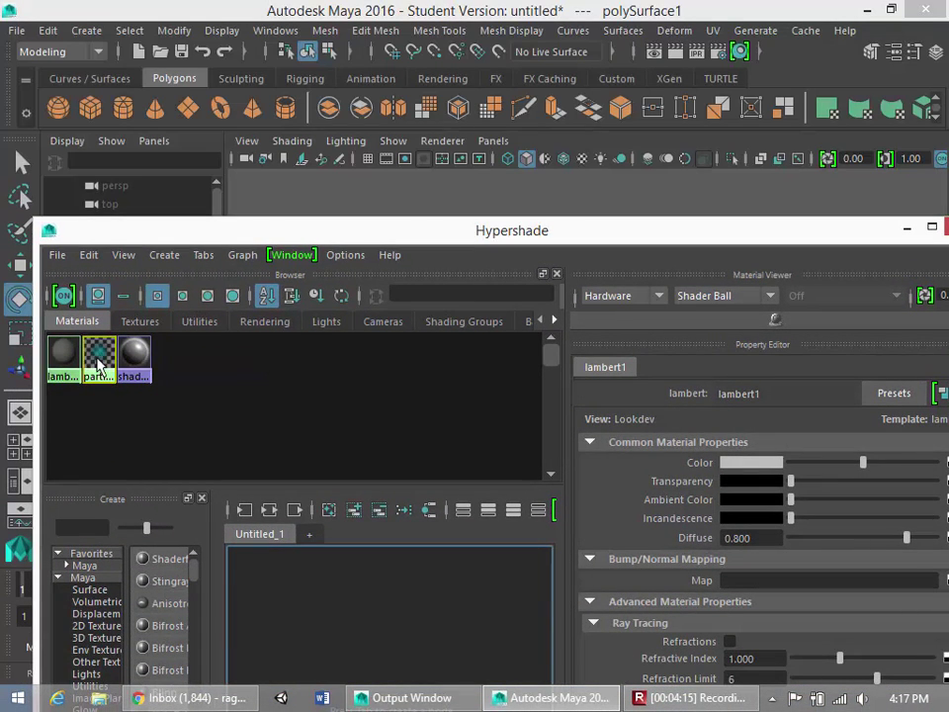
pyautogui.click(99, 358)
pyautogui.click(60, 352)
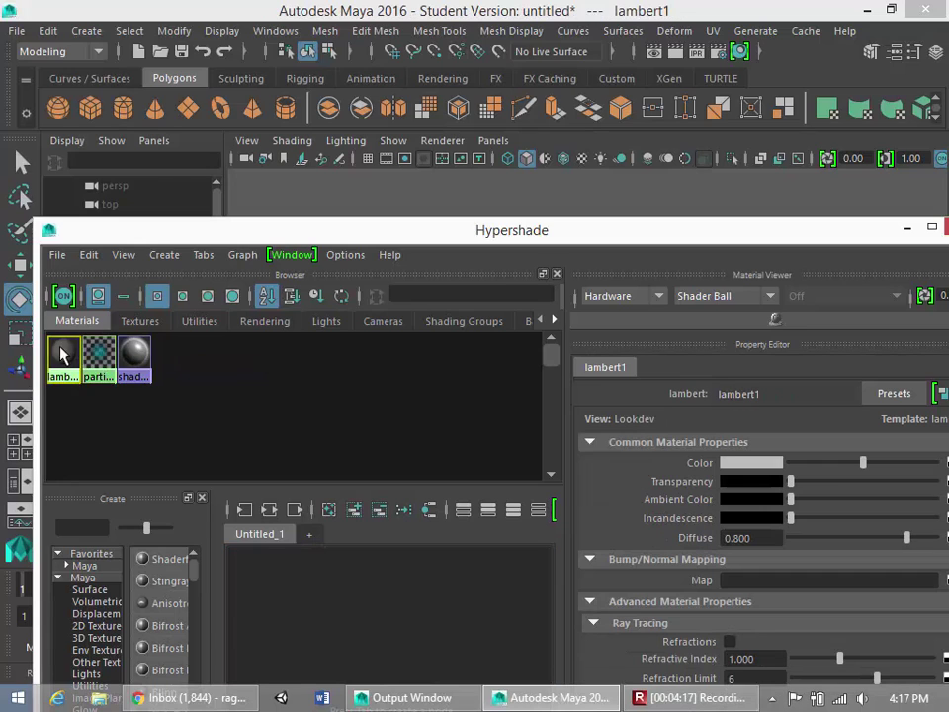
pyautogui.click(138, 366)
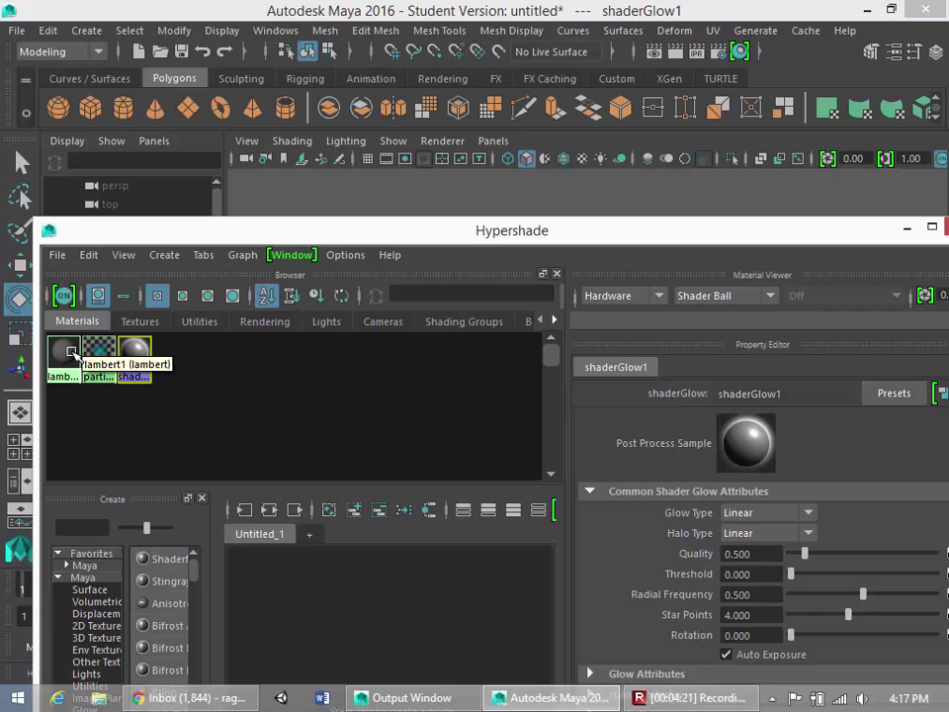
pyautogui.click(67, 349)
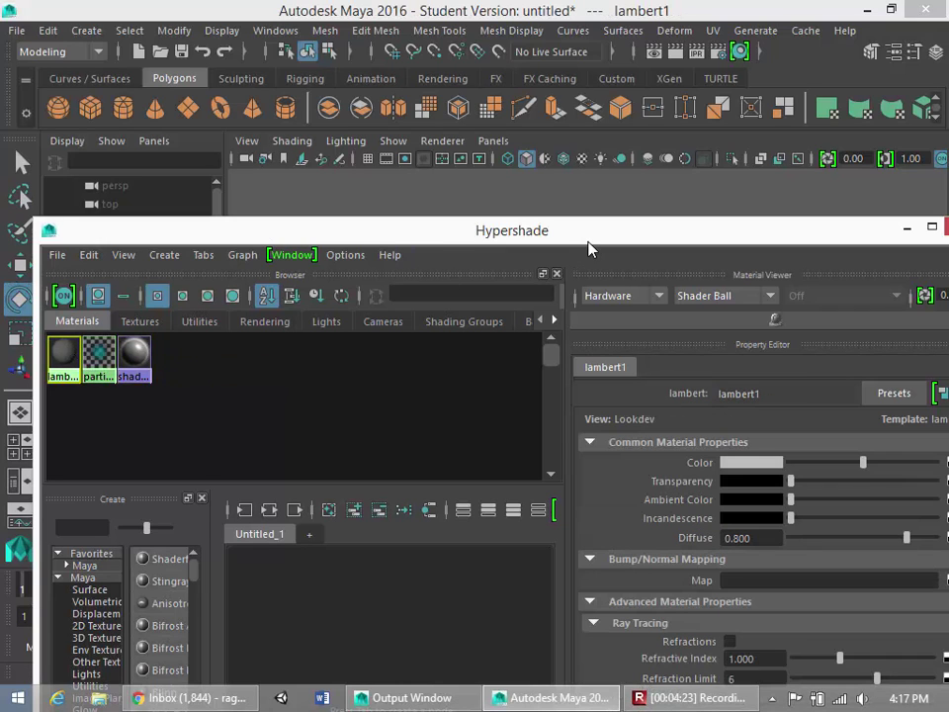
# Drag lambert1 onto the green faces, then orbit to check the uniformly grey block.
pyautogui.moveTo(589, 235); pyautogui.dragTo(585, 462)
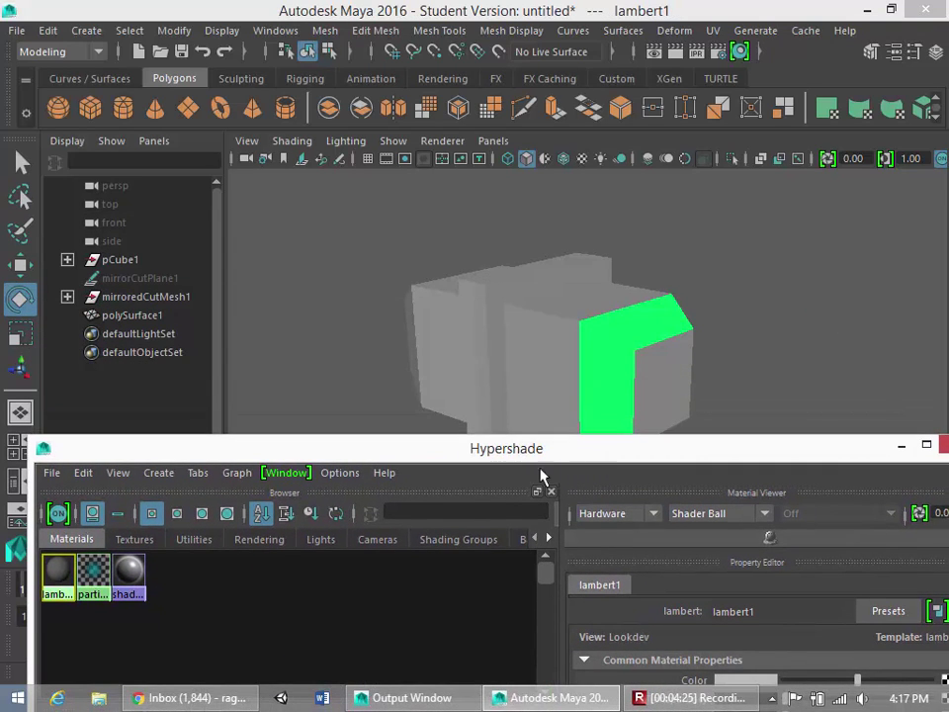
pyautogui.moveTo(59, 584); pyautogui.dragTo(639, 348, button='middle')
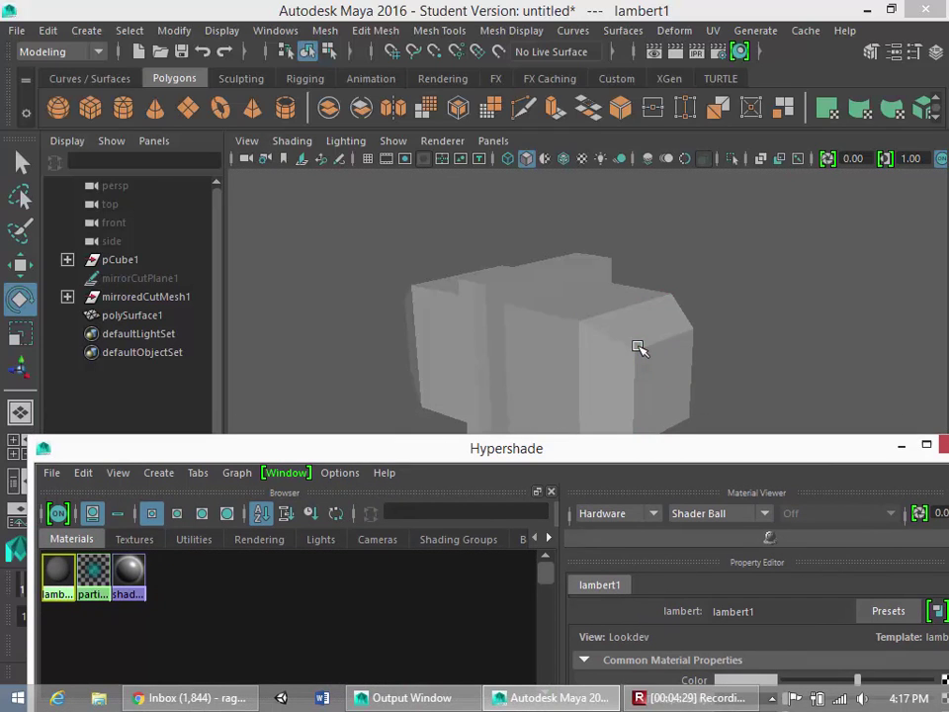
pyautogui.moveTo(747, 458); pyautogui.dragTo(665, 534)
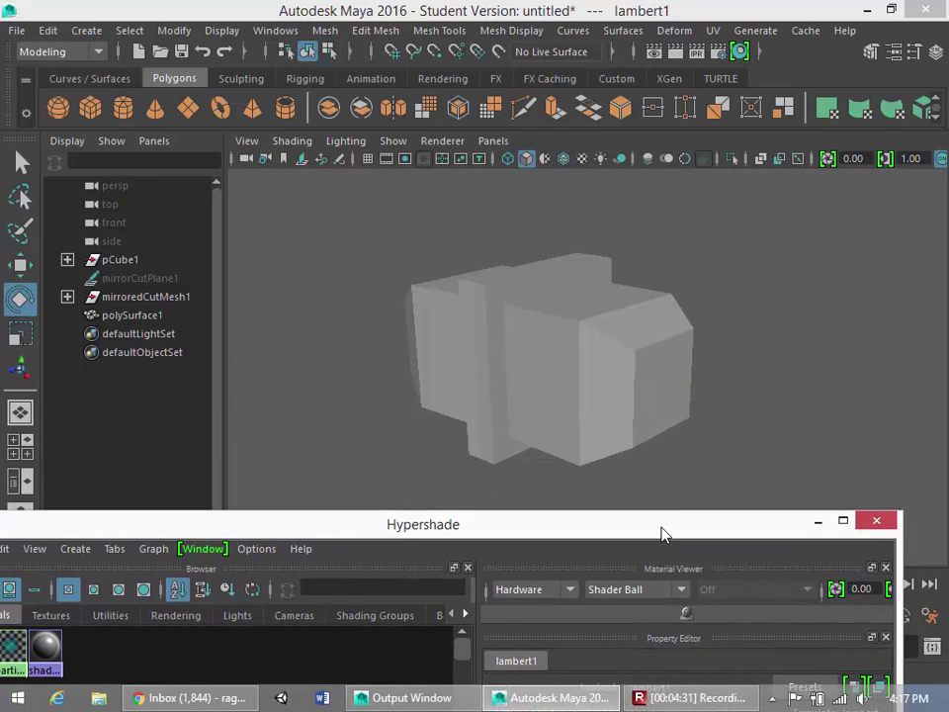
pyautogui.click(600, 430)
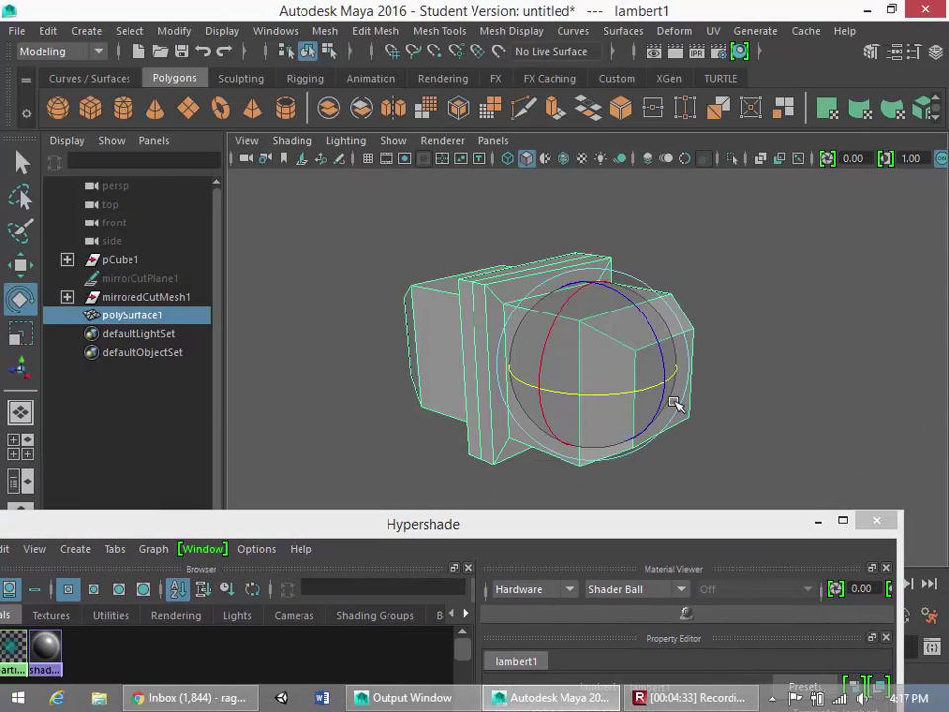
pyautogui.click(784, 303)
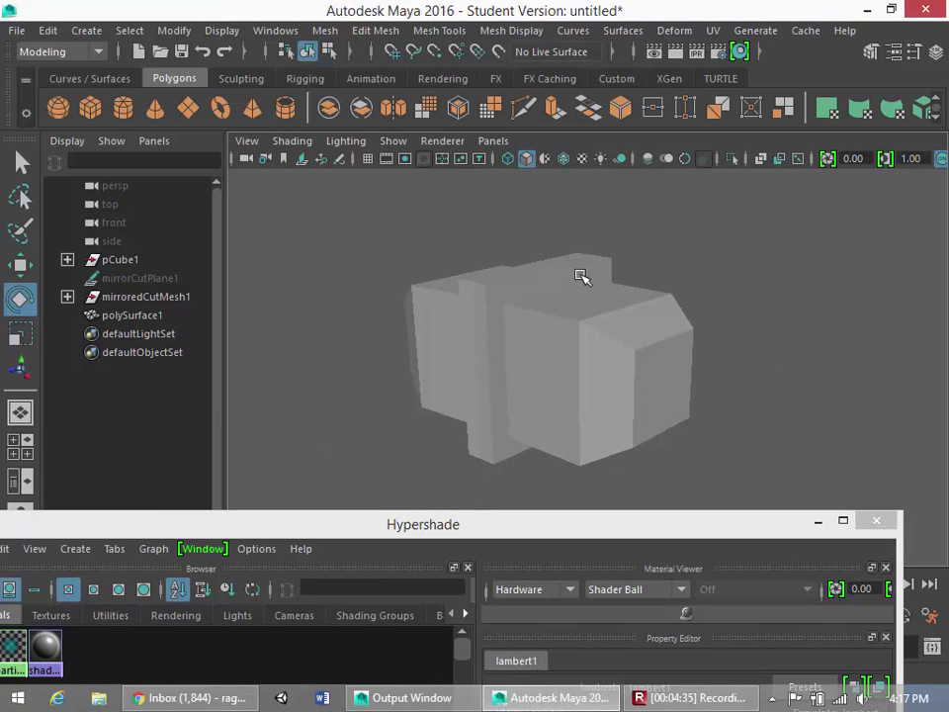
pyautogui.keyDown('alt'); pyautogui.moveTo(679, 311); pyautogui.dragTo(678, 373); pyautogui.keyUp('alt')
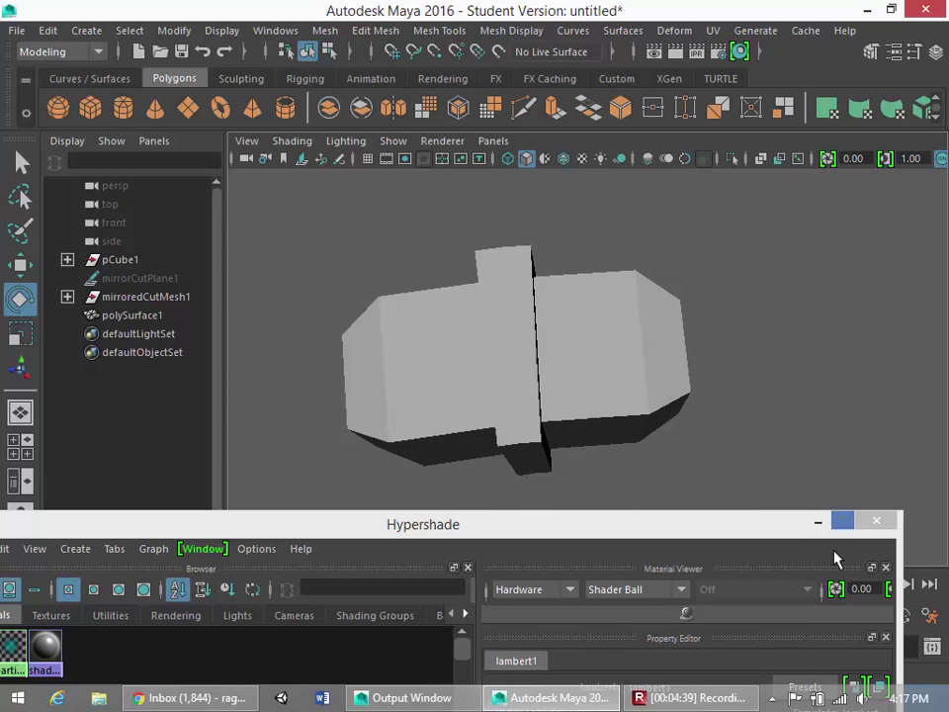
# Review the Mirror Cut Options, then tilt mirrorCutPlane1 to about -91° to shift the seam.
pyautogui.click(819, 523)
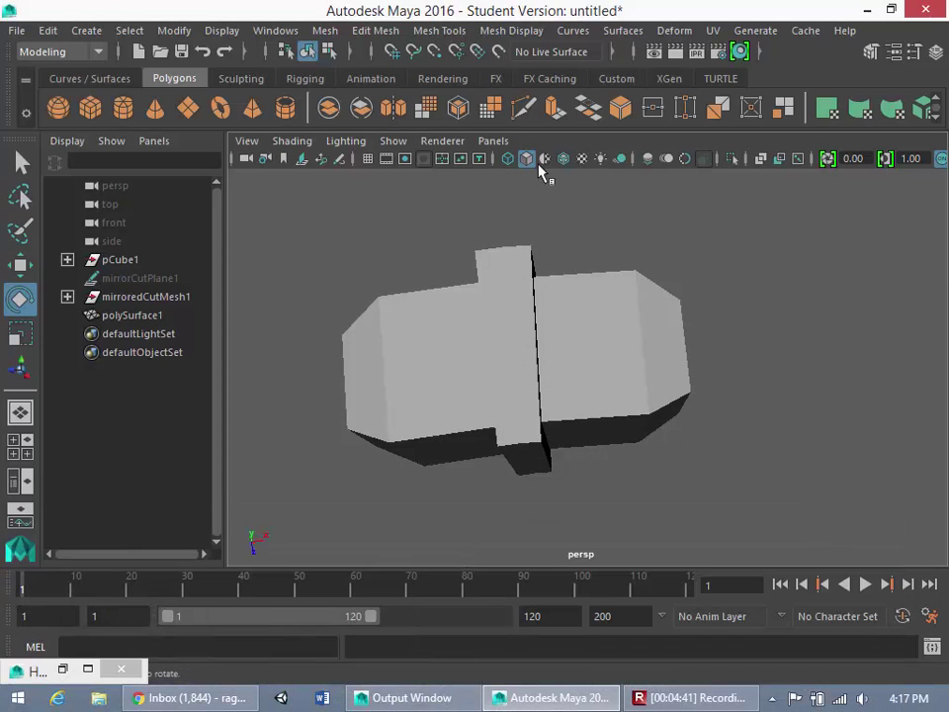
pyautogui.click(321, 31)
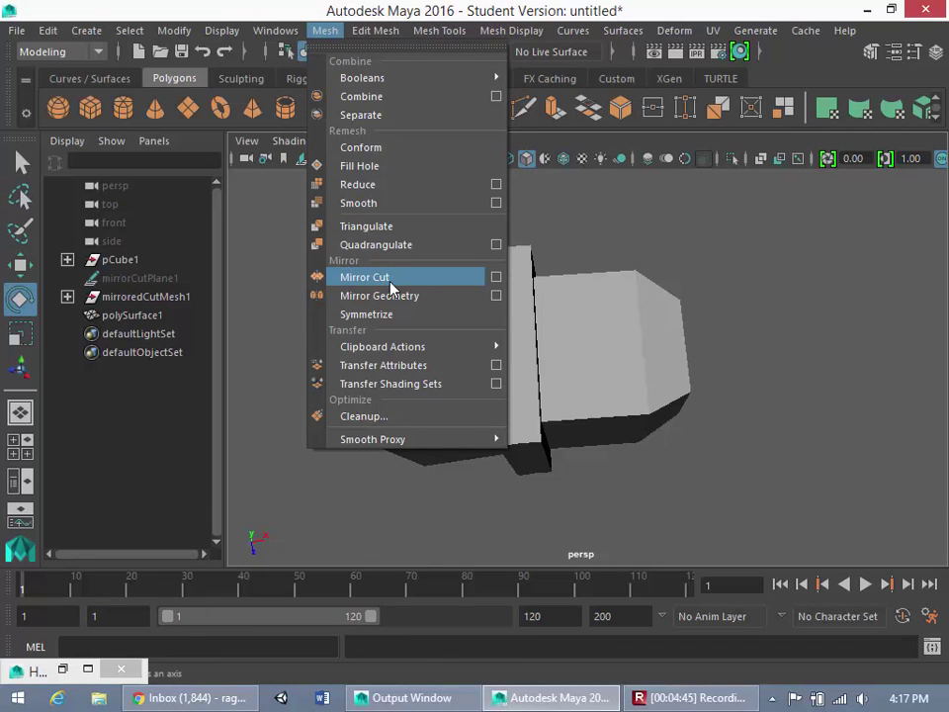
pyautogui.click(493, 277)
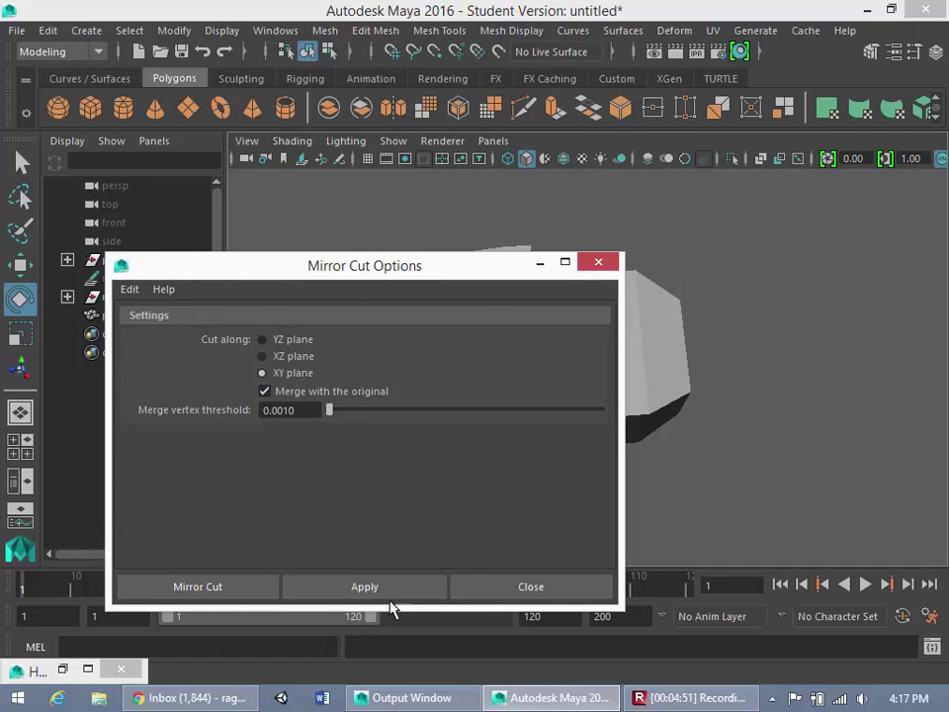
pyautogui.click(598, 262)
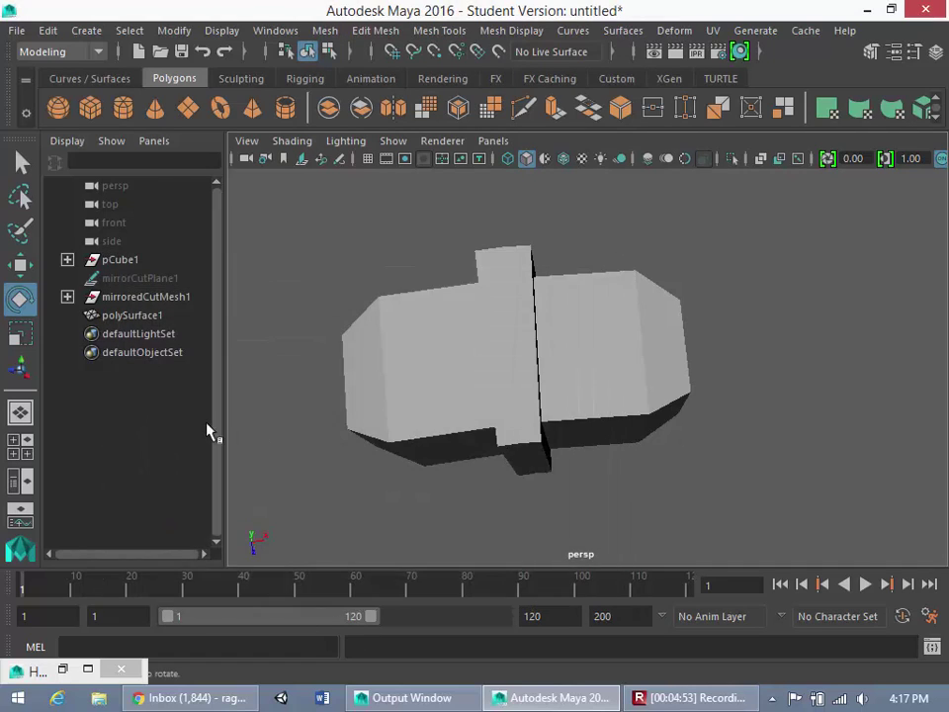
pyautogui.click(144, 279)
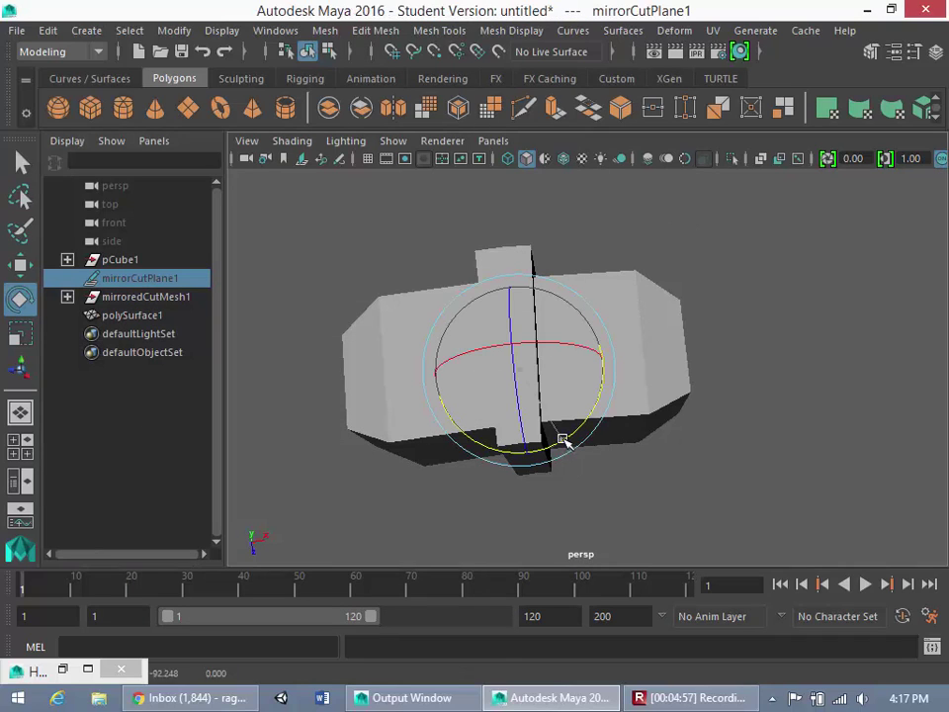
pyautogui.moveTo(563, 441)
pyautogui.mouseDown()
pyautogui.moveTo(547, 449)
pyautogui.moveTo(592, 445)
pyautogui.moveTo(566, 454)
pyautogui.moveTo(580, 465)
pyautogui.moveTo(577, 457)
pyautogui.mouseUp()
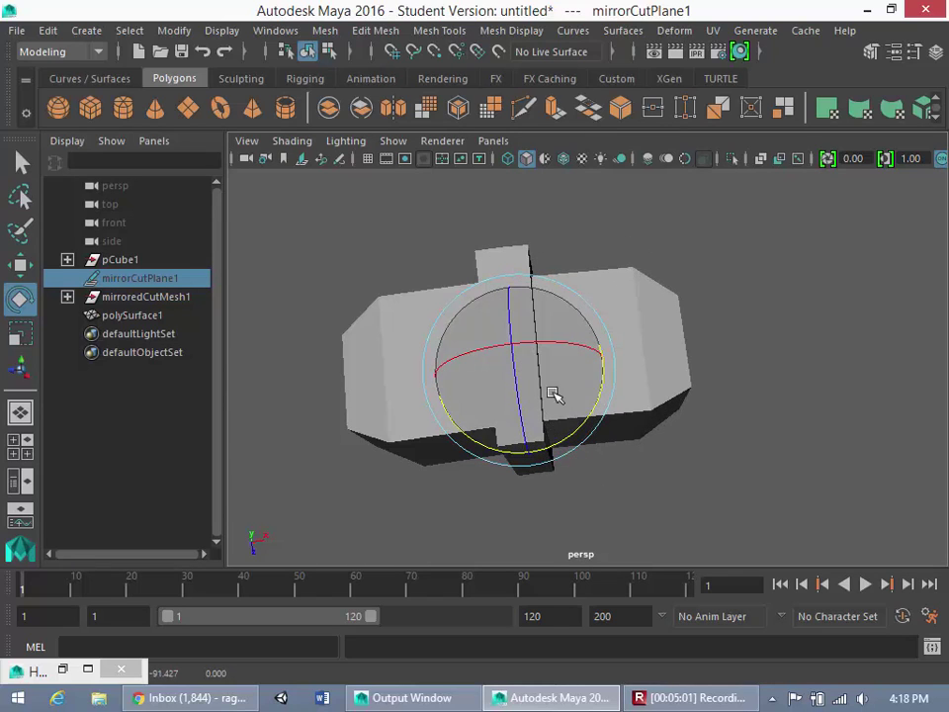
# Unhide the mirror cut plane with Display > Show > Show Selection.
pyautogui.click(223, 32)
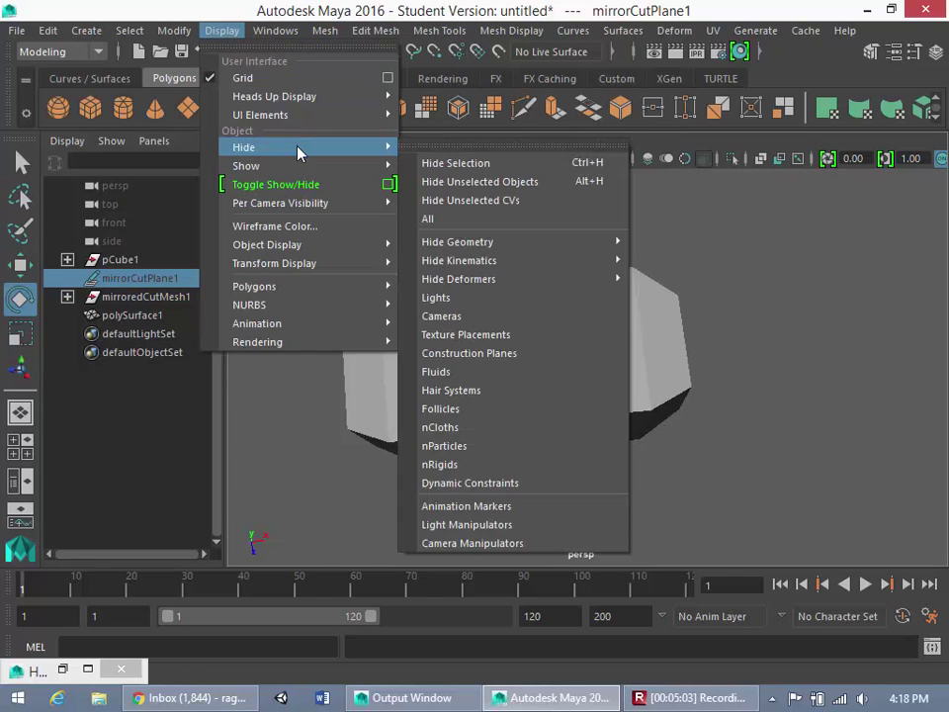
pyautogui.moveTo(302, 168)
pyautogui.click(429, 183)
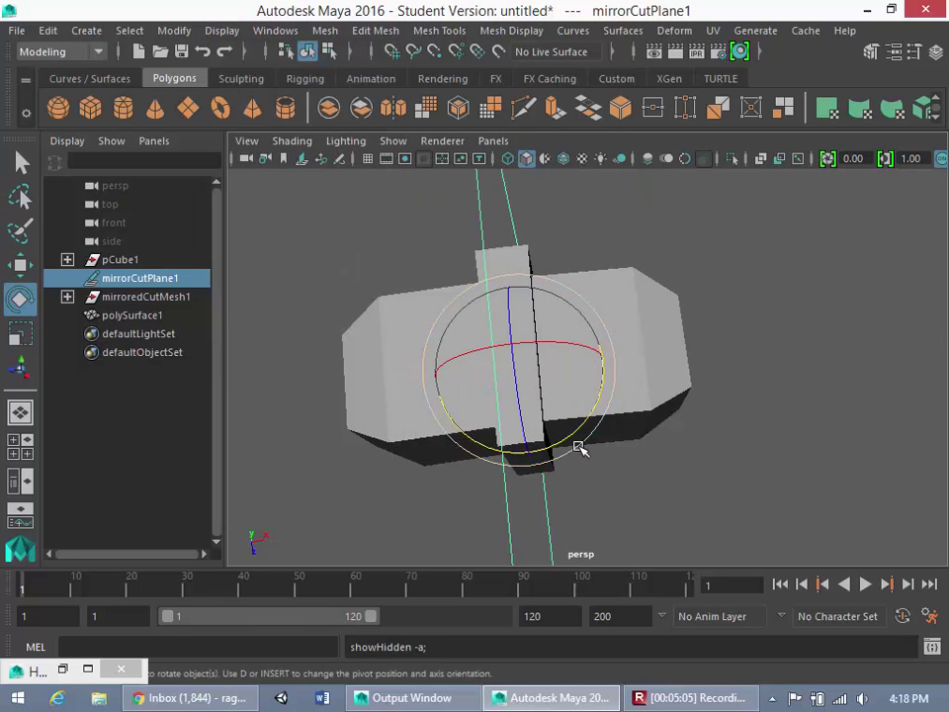
# Rotate mirrorCutPlane1 through several angles, undoing missteps, until it lies nearly horizontal.
pyautogui.moveTo(576, 441); pyautogui.dragTo(789, 397)
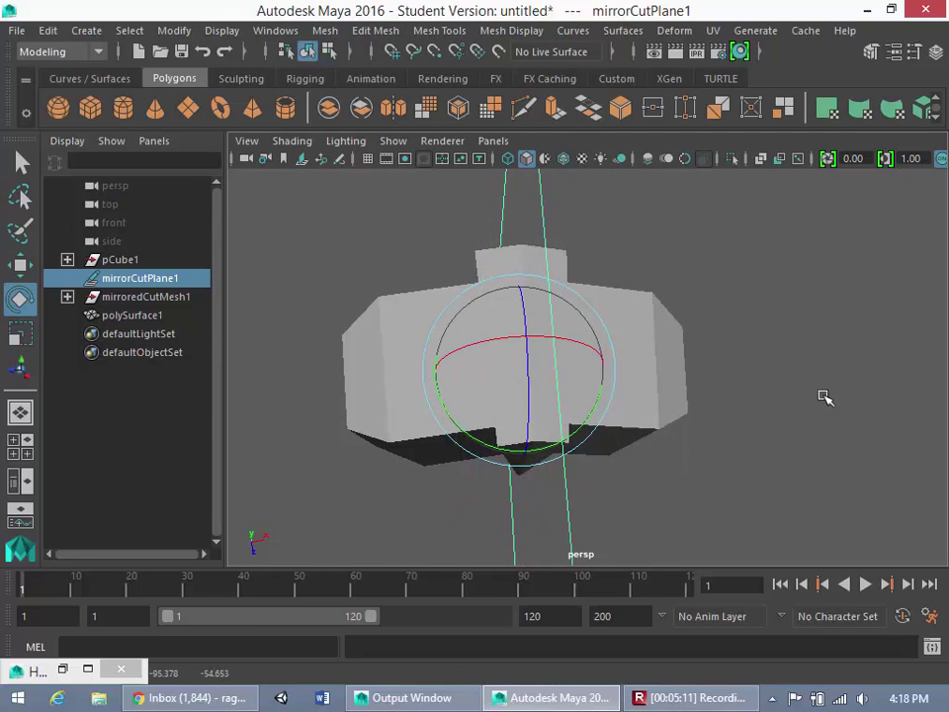
pyautogui.hotkey('ctrl', 'z')
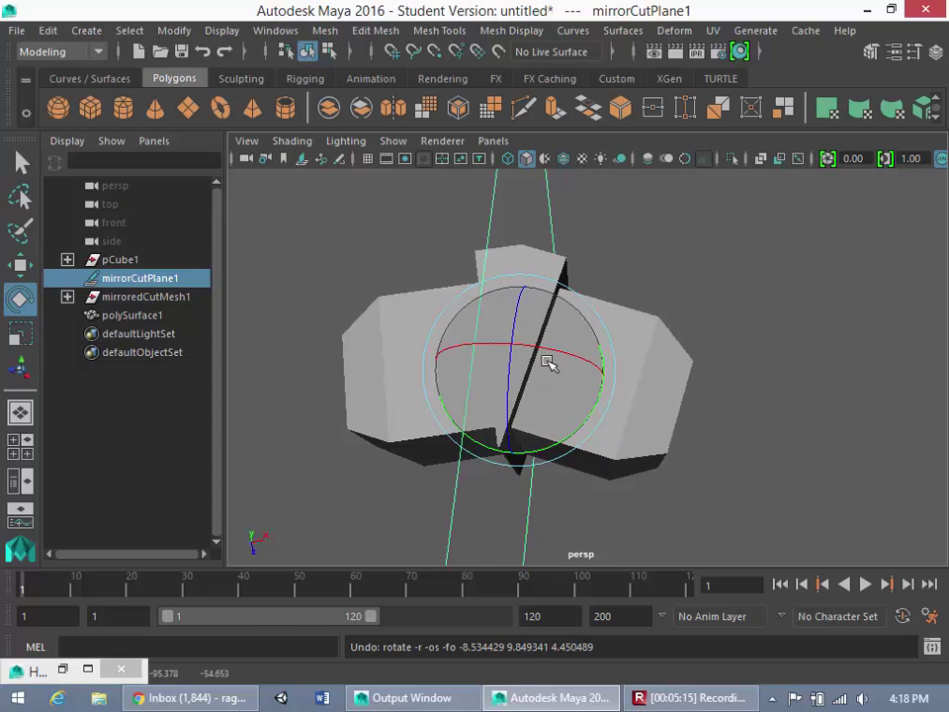
pyautogui.moveTo(549, 364); pyautogui.dragTo(592, 370)
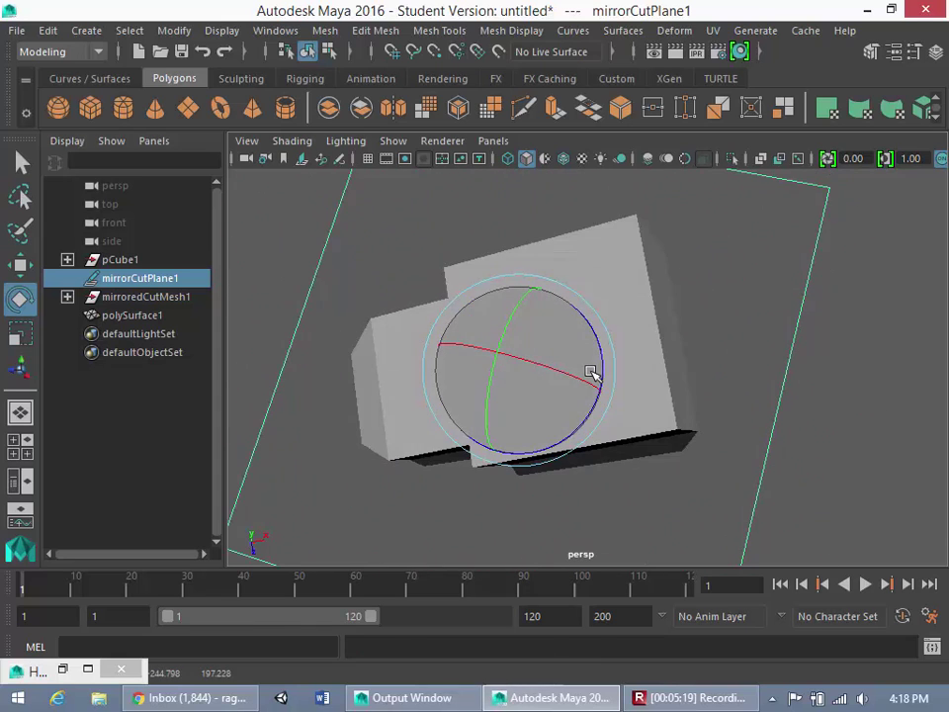
pyautogui.hotkey('ctrl', 'z')
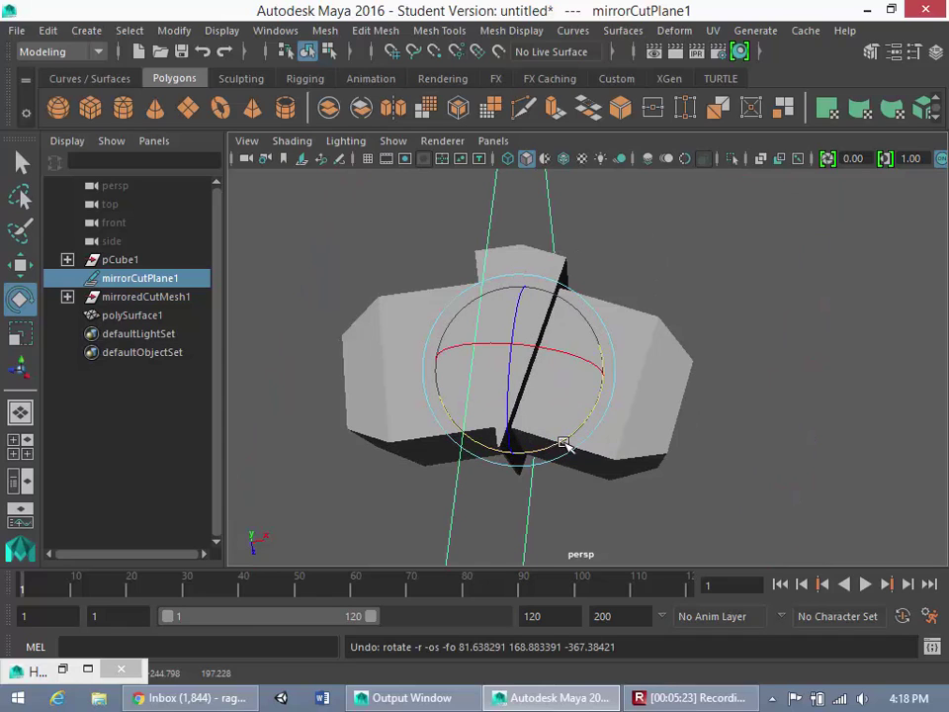
pyautogui.moveTo(583, 360); pyautogui.dragTo(855, 339)
pyautogui.moveTo(522, 379); pyautogui.dragTo(614, 349)
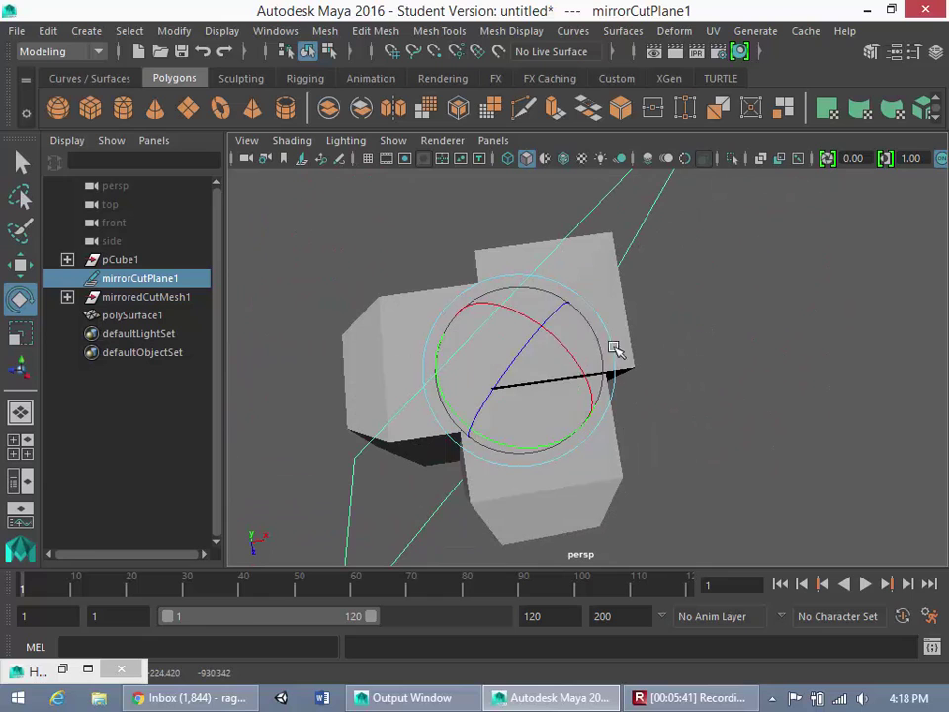
pyautogui.moveTo(562, 398); pyautogui.dragTo(471, 395)
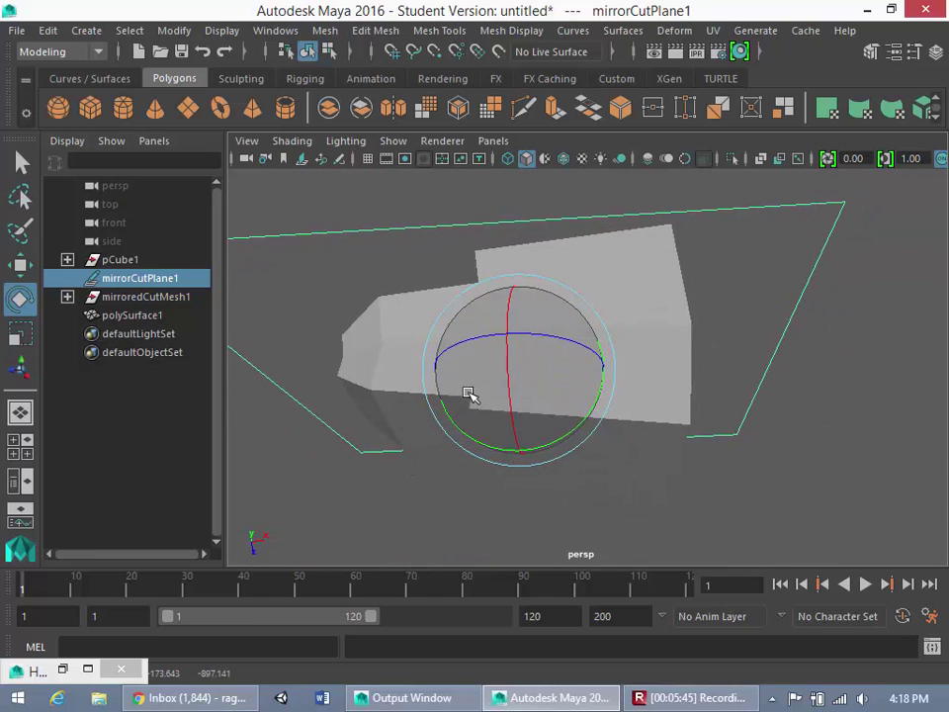
pyautogui.click(593, 516)
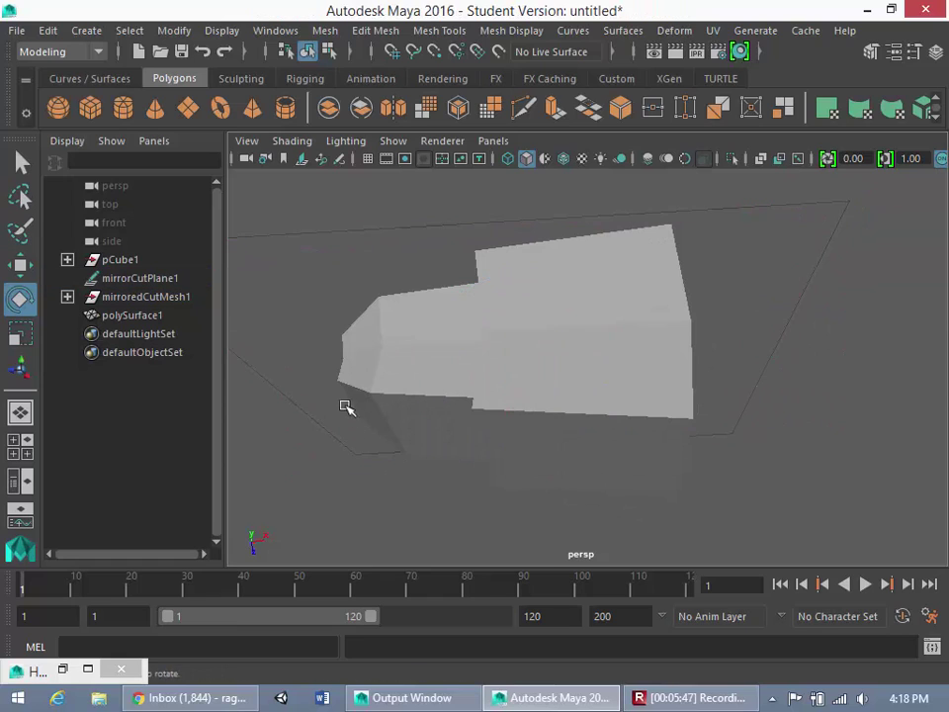
pyautogui.keyDown('alt'); pyautogui.moveTo(345, 407); pyautogui.dragTo(504, 216); pyautogui.keyUp('alt')
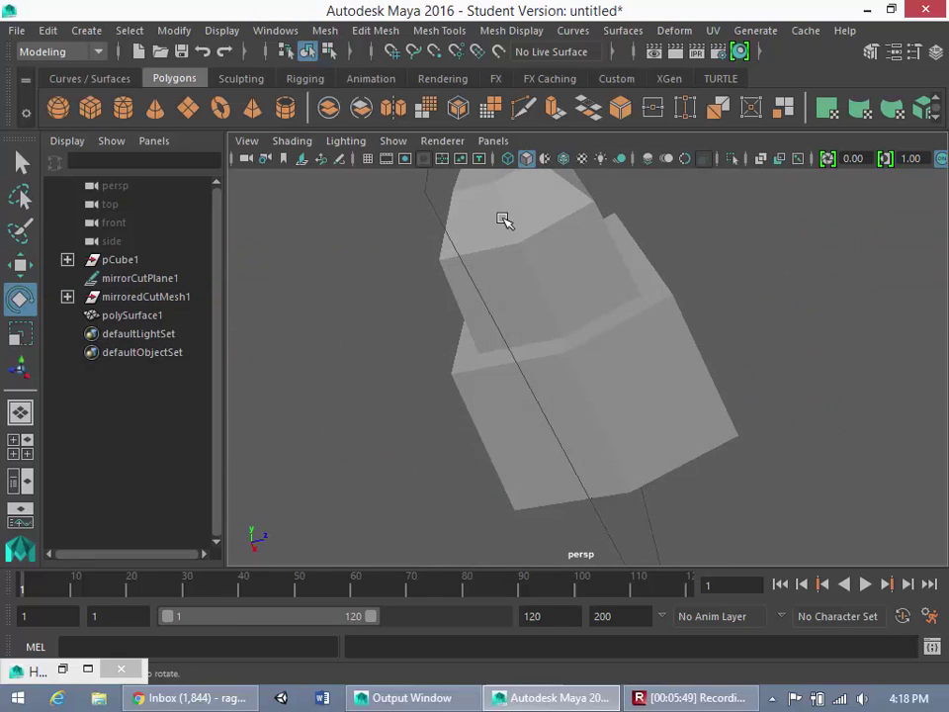
pyautogui.keyDown('alt'); pyautogui.moveTo(565, 235); pyautogui.dragTo(545, 342); pyautogui.keyUp('alt')
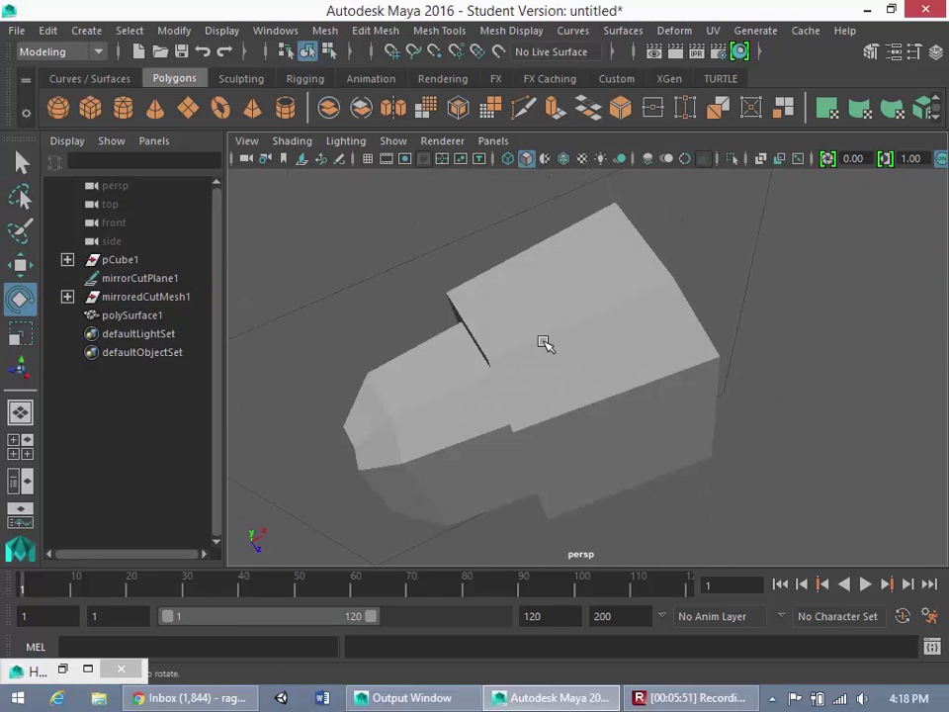